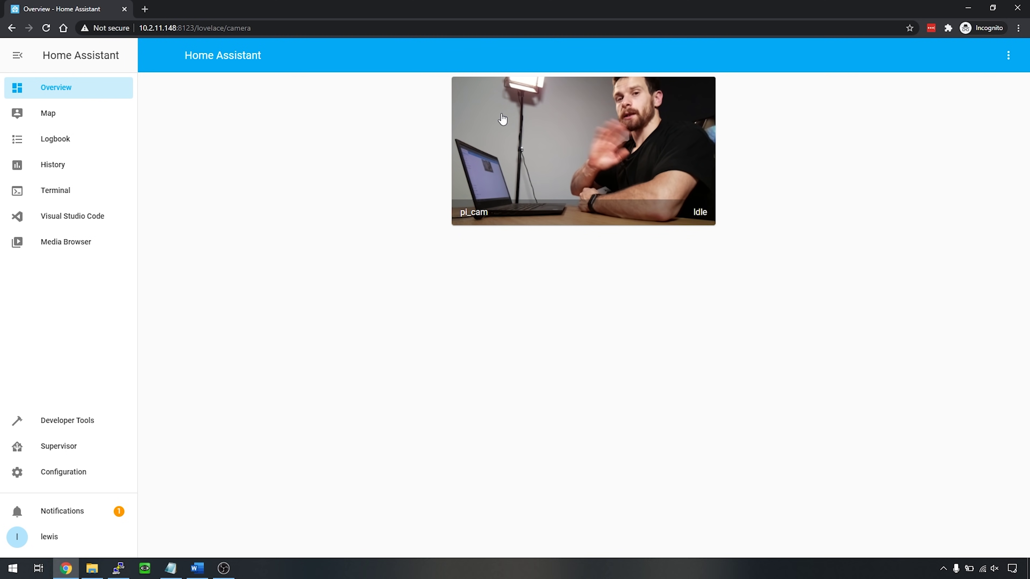
- Open the Visual Studio Code add-on and examine the camera section in configuration.yaml
{"action": "left_click", "coordinate": [86, 219]}
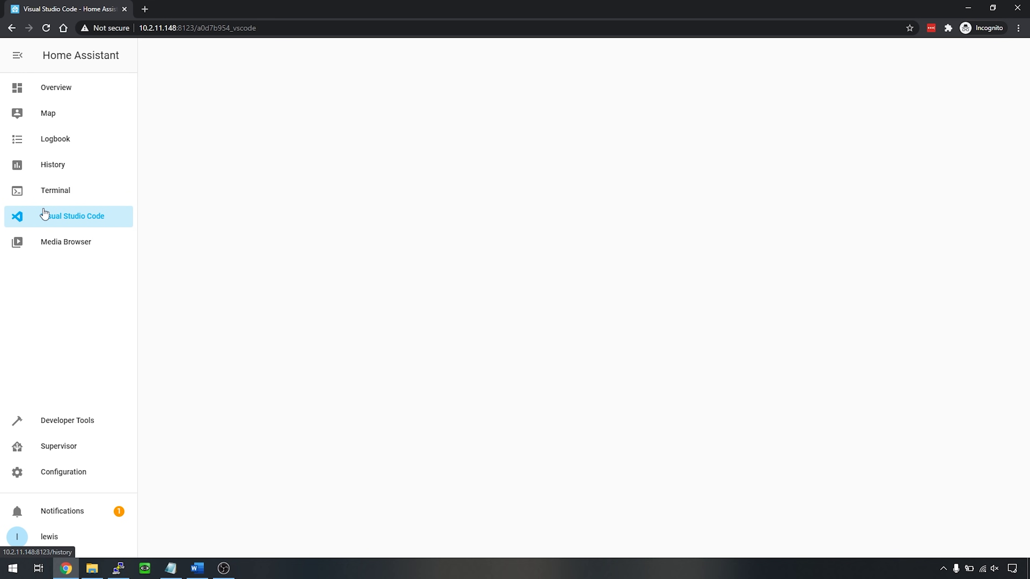
{"action": "left_click", "coordinate": [46, 96]}
{"action": "left_click", "coordinate": [85, 222]}
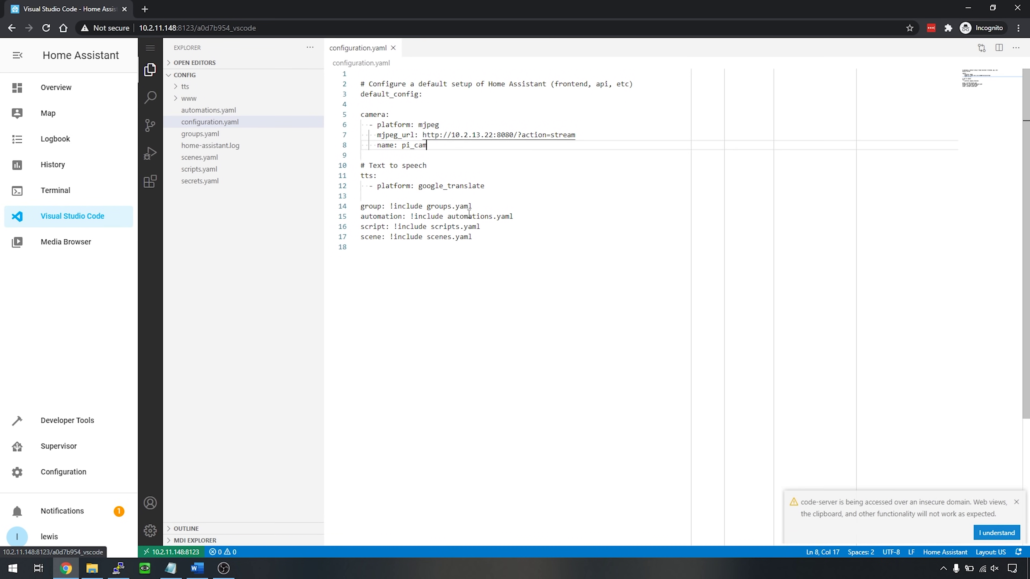
{"action": "left_click_drag", "start_coordinate": [449, 146], "coordinate": [365, 116]}
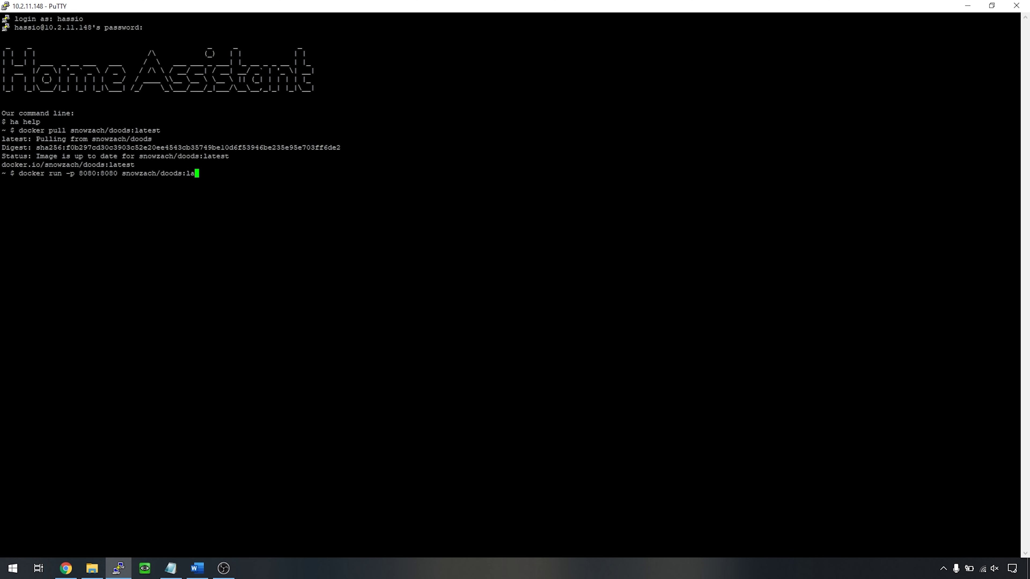
- Run the snowzach/doods:latest Docker container with port mapping 8080:8080, check the API listening line in its log, and interrupt it
{"action": "key", "text": "Return"}
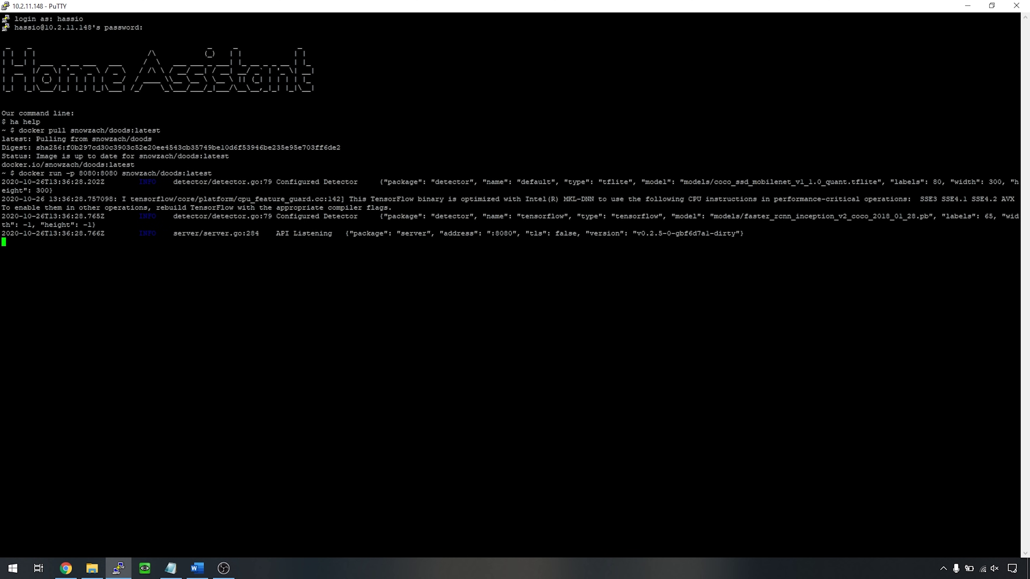
{"action": "left_click_drag", "start_coordinate": [276, 234], "coordinate": [329, 233]}
{"action": "left_click", "coordinate": [329, 234]}
{"action": "key", "text": "ctrl+c"}
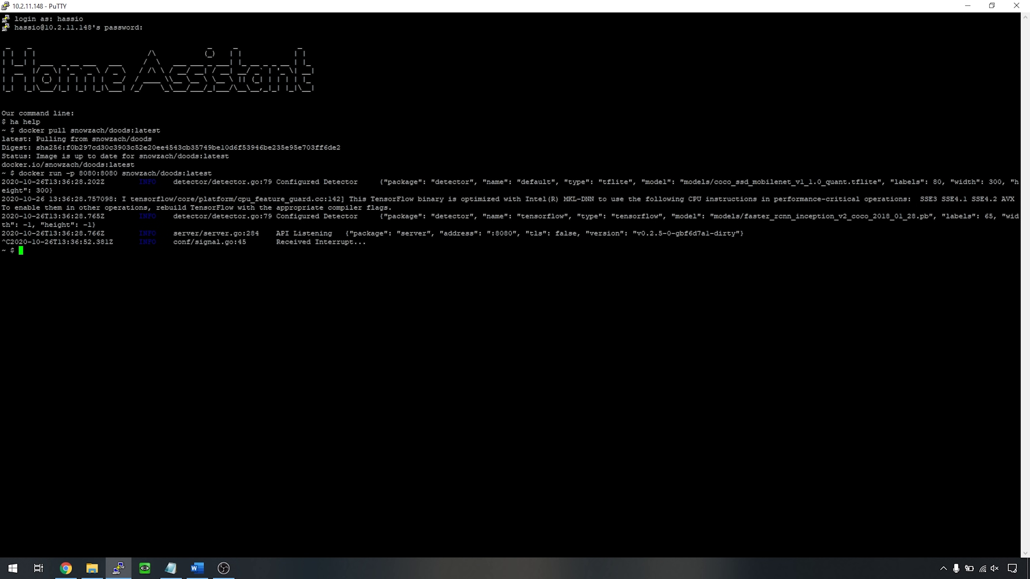
- List all Docker containers and start the snowzach/doods:latest container in the background by its container ID, 68c6a7d7b356
{"action": "type", "text": "docker container ls -a"}
{"action": "key", "text": "Return"}
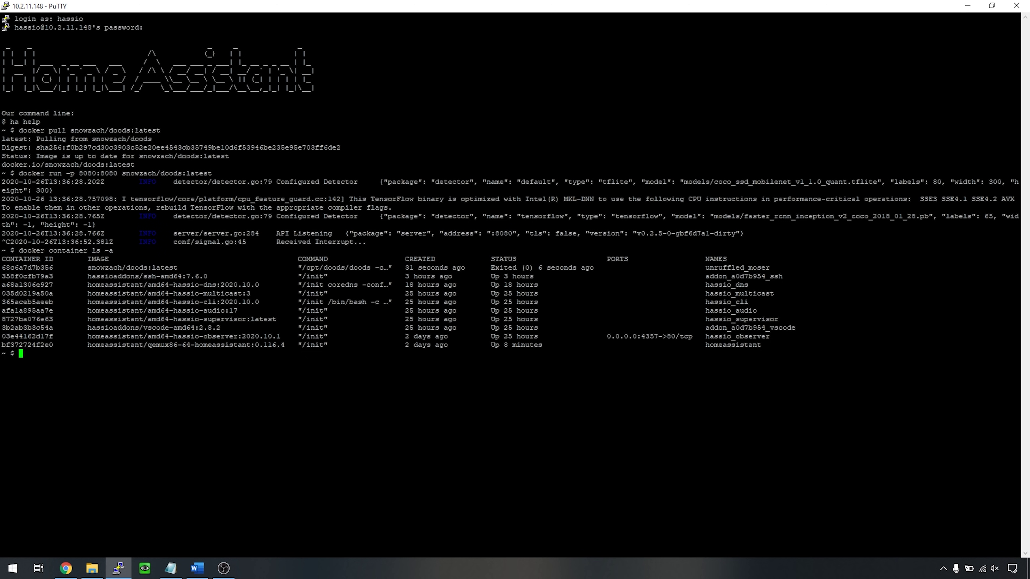
{"action": "left_click_drag", "start_coordinate": [53, 268], "coordinate": [2, 268]}
{"action": "type", "text": "docker start"}
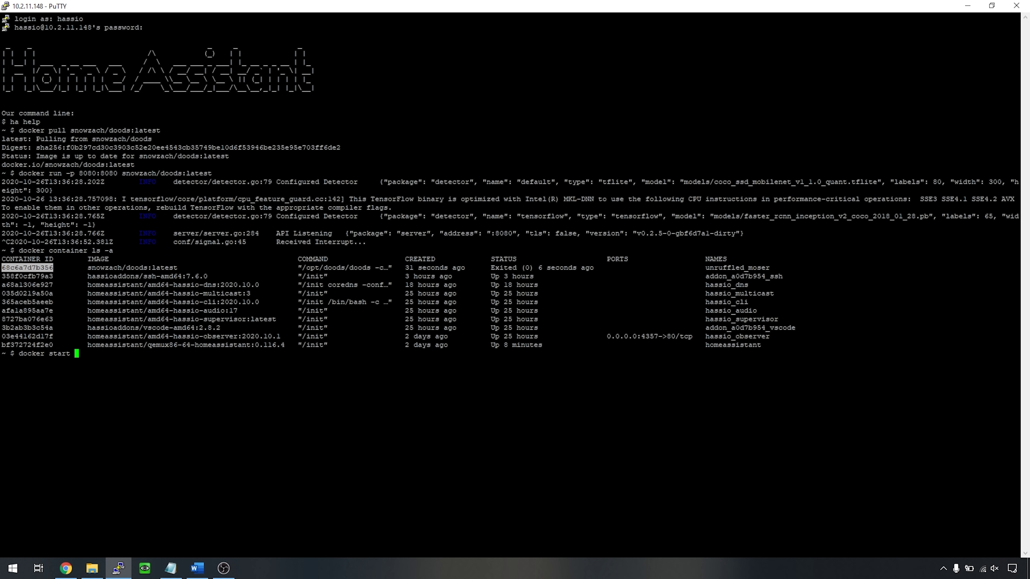
{"action": "key", "text": "shift+Insert"}
{"action": "key", "text": "Return"}
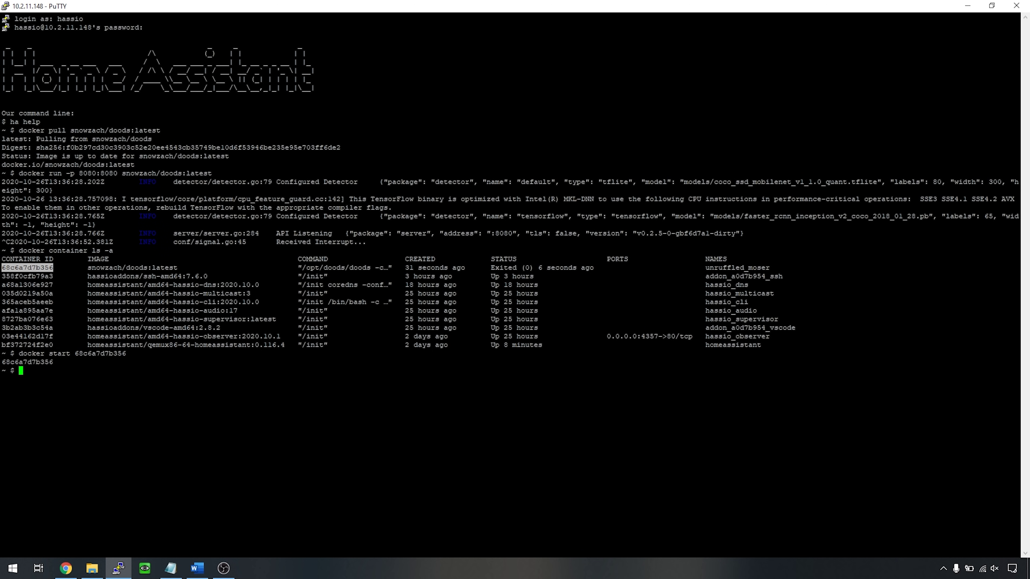
- Switch to Chrome and add an image_processing section with platform doods below the pi_cam camera entry in configuration.yaml
{"action": "key", "text": "alt+Tab"}
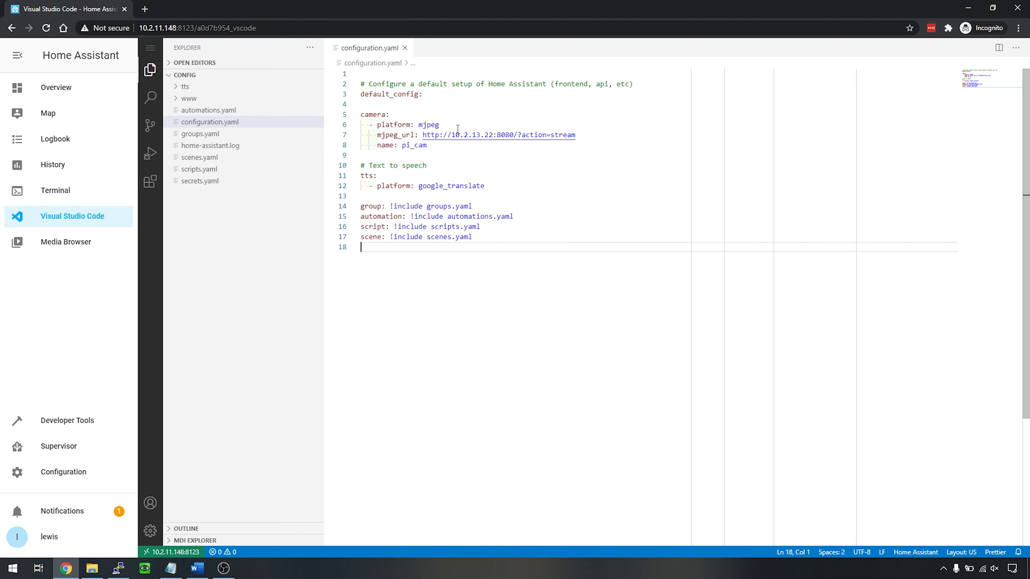
{"action": "left_click", "coordinate": [435, 145]}
{"action": "key", "text": "Return"}
{"action": "key", "text": "Return"}
{"action": "key", "text": "BackSpace"}
{"action": "type", "text": "i"}
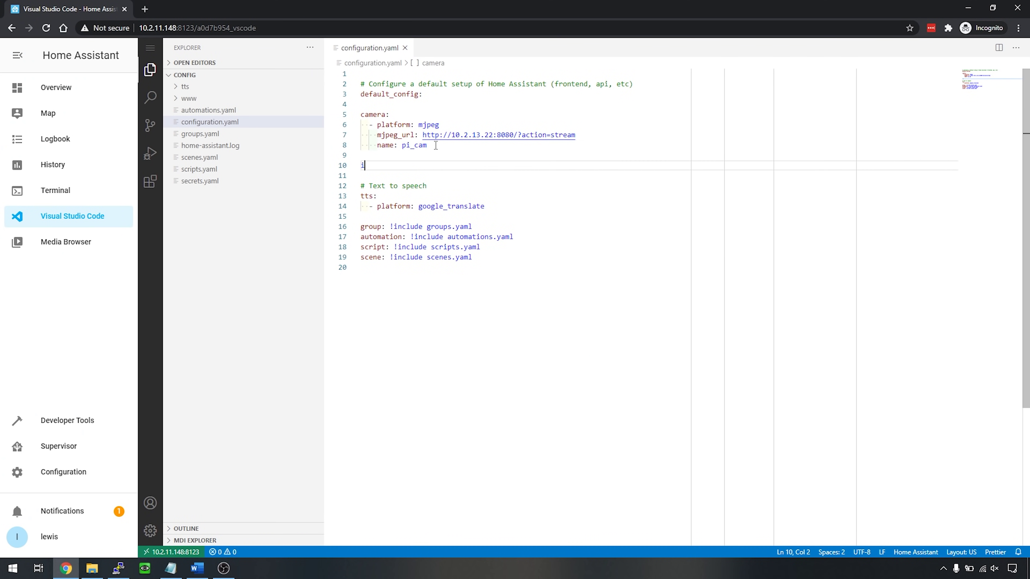
{"action": "type", "text": "mage_processing:"}
{"action": "key", "text": "Return"}
{"action": "type", "text": "- platform: doods"}
{"action": "key", "text": "Return"}
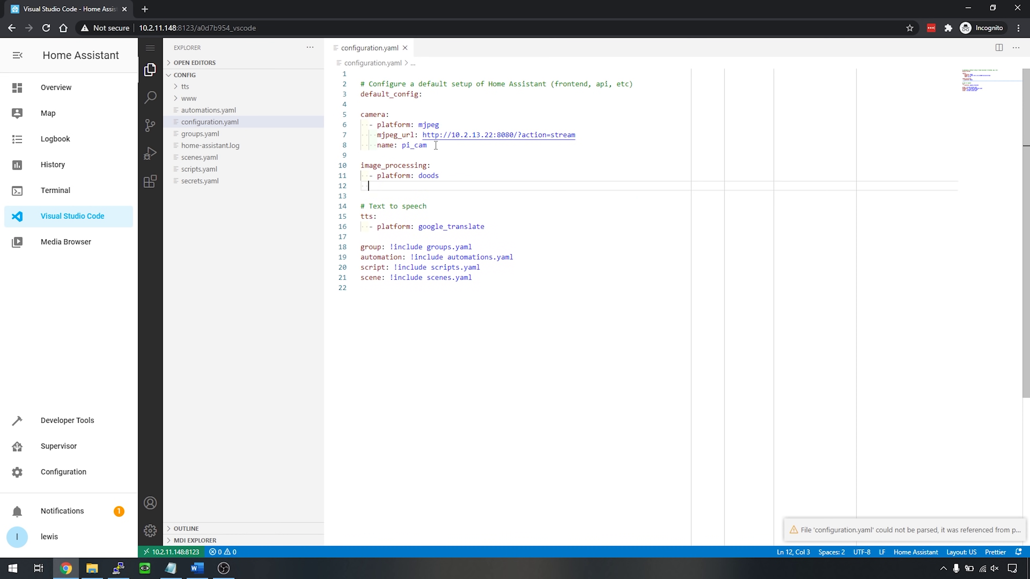
{"action": "type", "text": "url"}
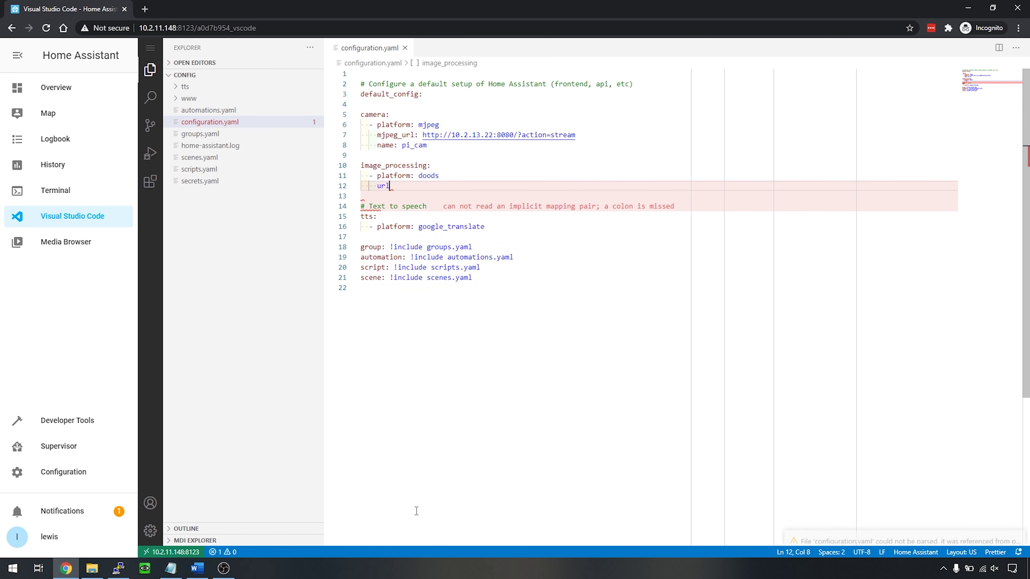
{"action": "type", "text": ": http:"}
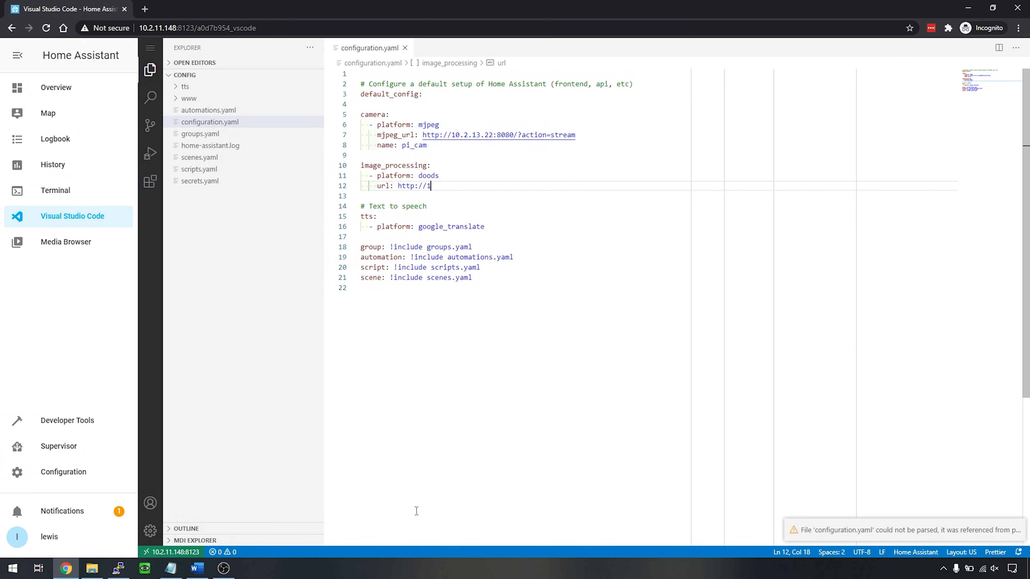
{"action": "type", "text": "0.2.11.148:8080"}
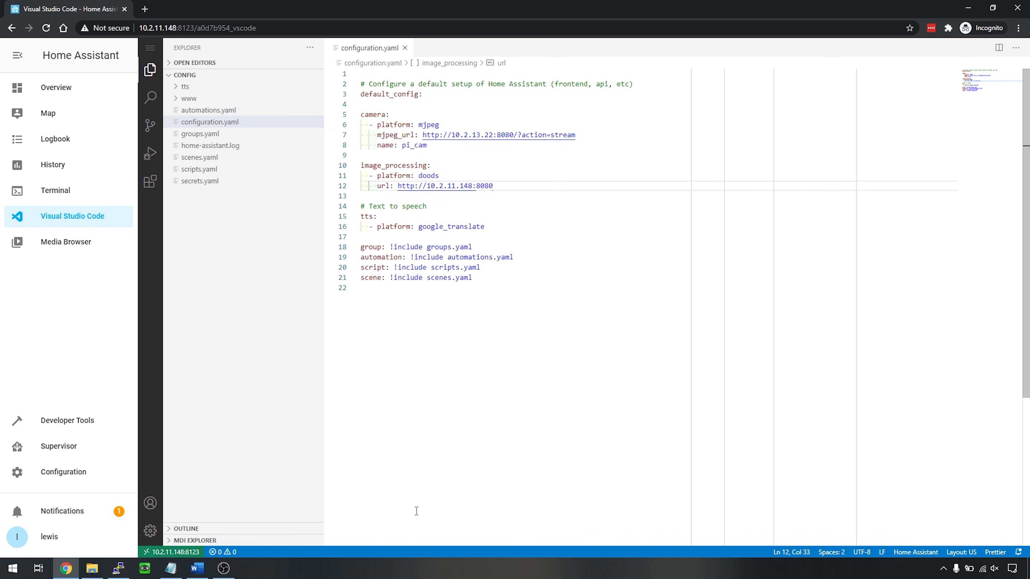
{"action": "key", "text": "Return"}
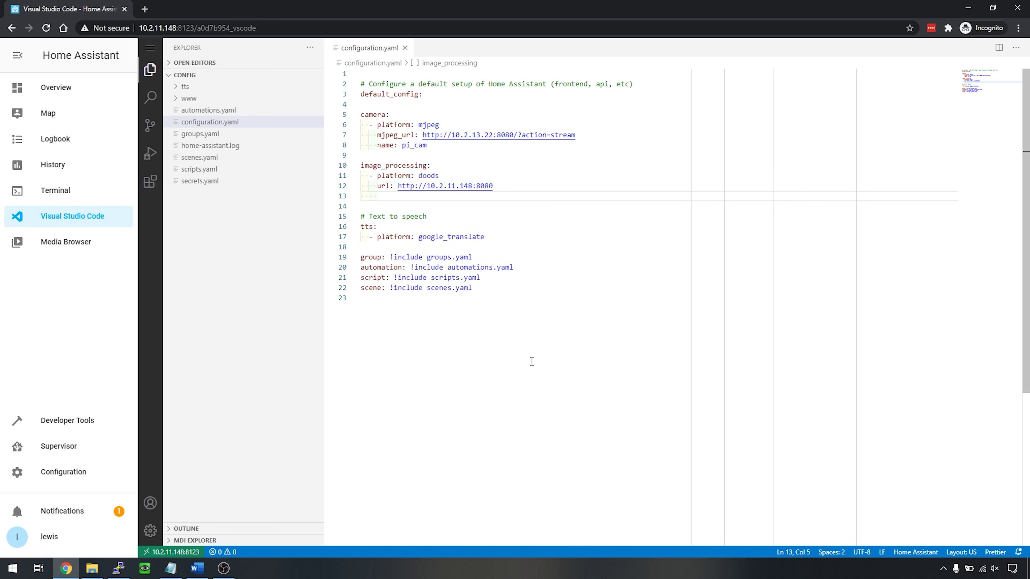
{"action": "type", "text": "de"}
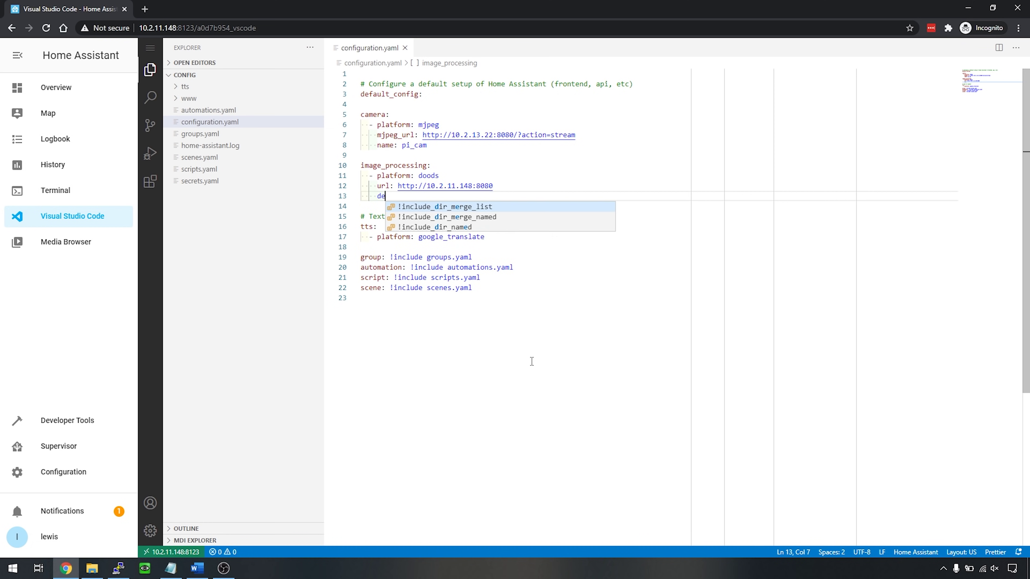
{"action": "type", "text": "tector: default"}
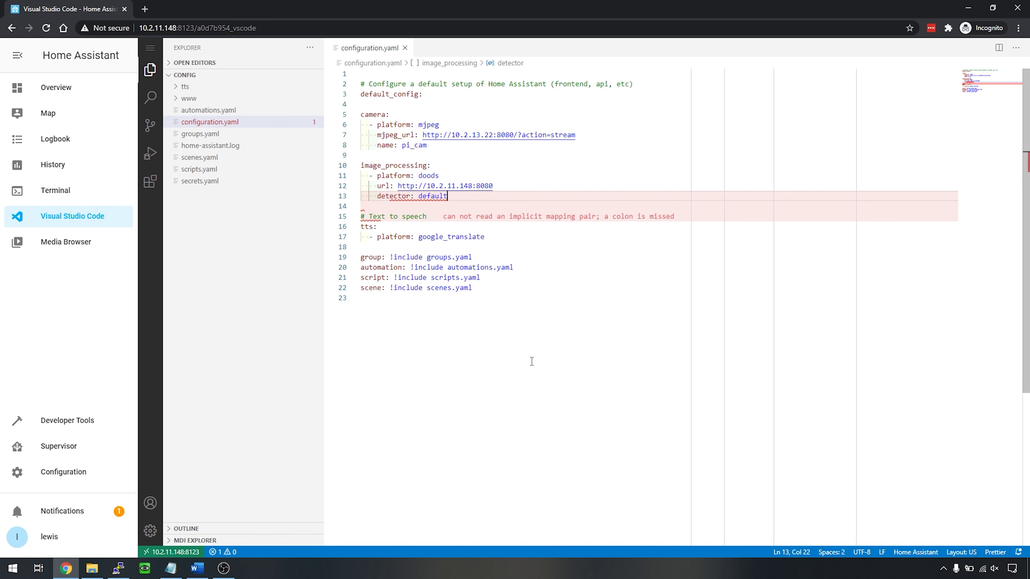
- Add a source list to the doods platform with entity_id camera.pi_cam
{"action": "key", "text": "Return"}
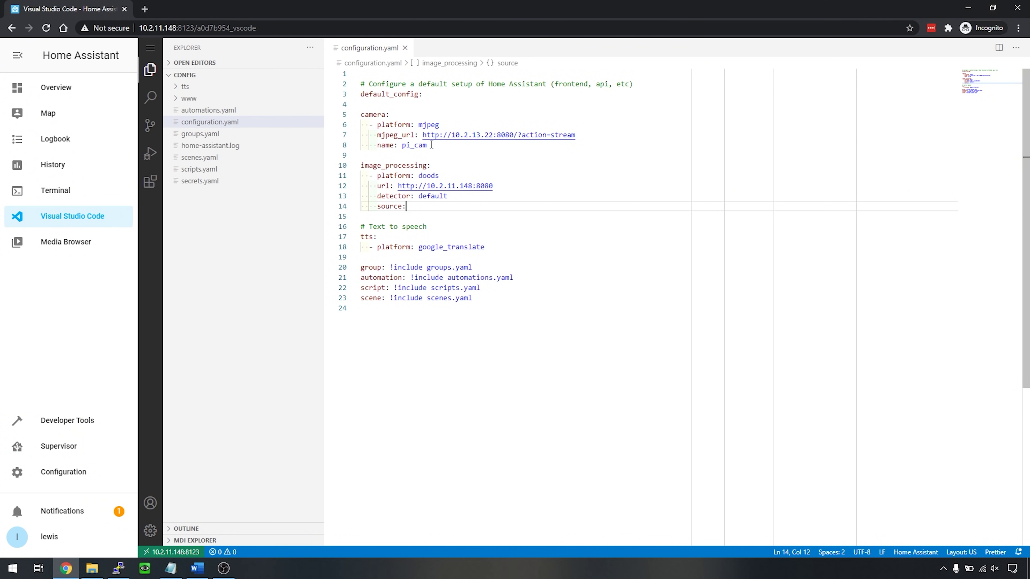
{"action": "left_click_drag", "start_coordinate": [432, 144], "coordinate": [402, 146]}
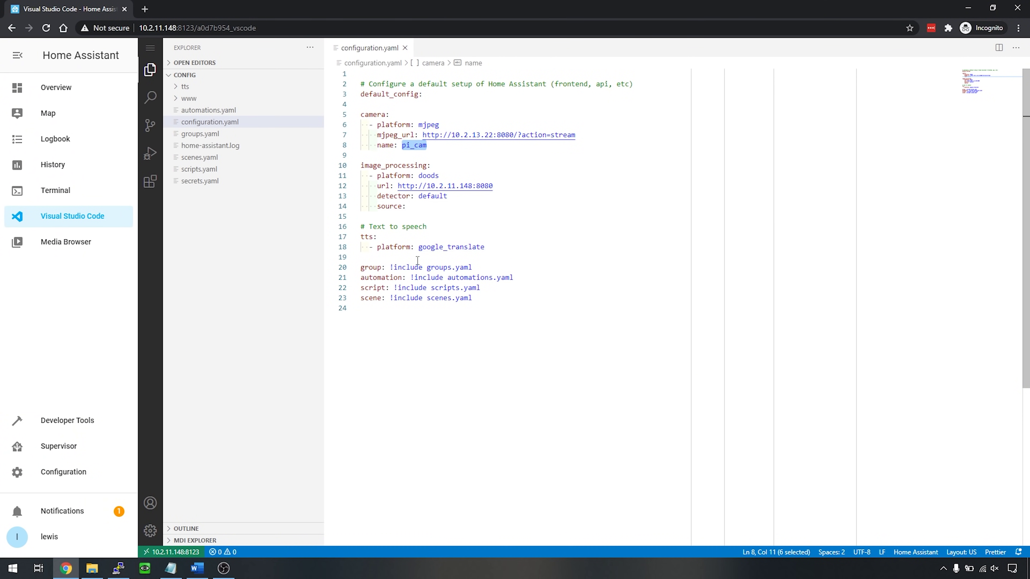
{"action": "left_click", "coordinate": [425, 207]}
{"action": "key", "text": "Return"}
{"action": "type", "text": "- entity_id: "}
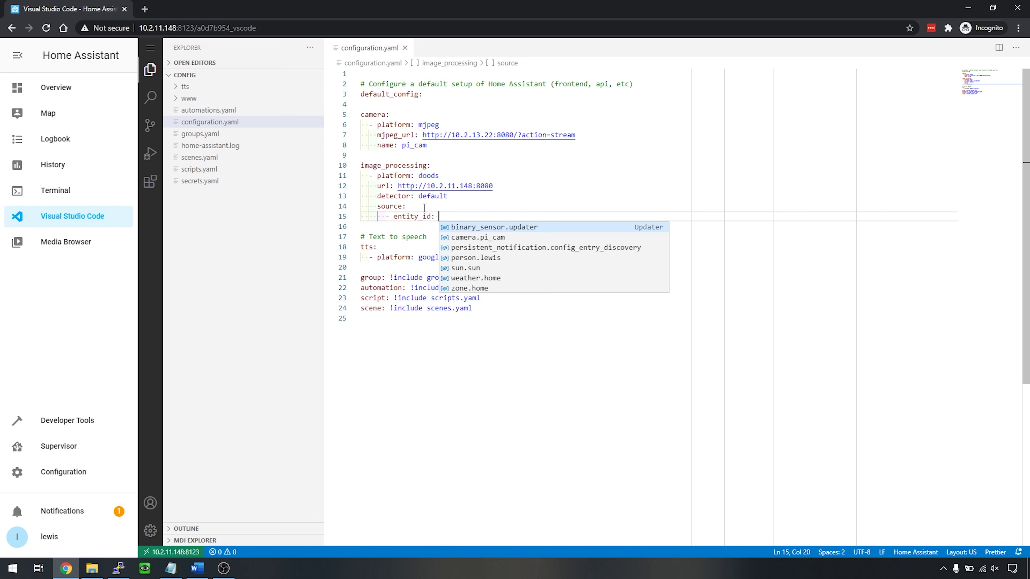
{"action": "type", "text": "camera.p"}
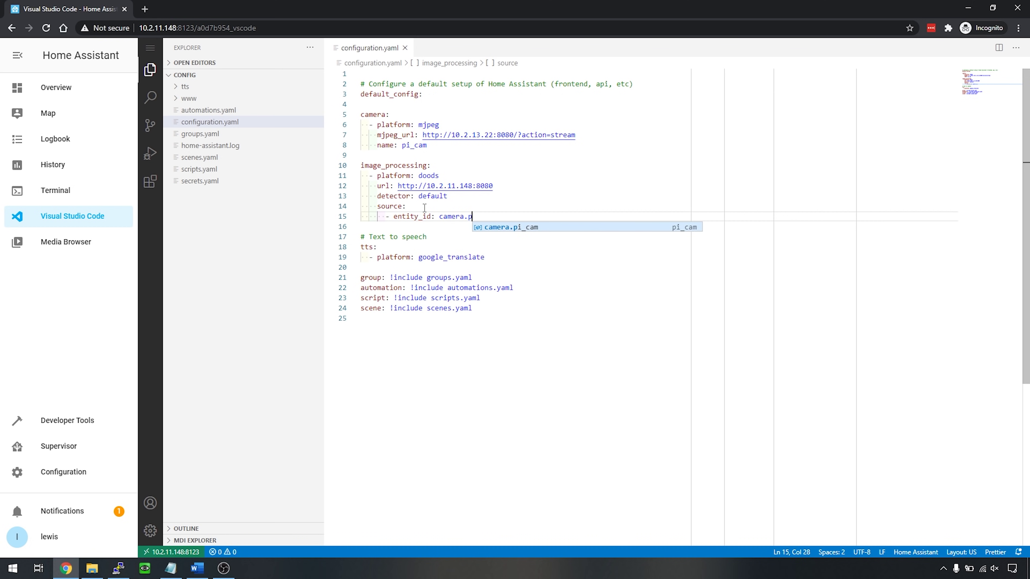
{"action": "type", "text": "i_cam"}
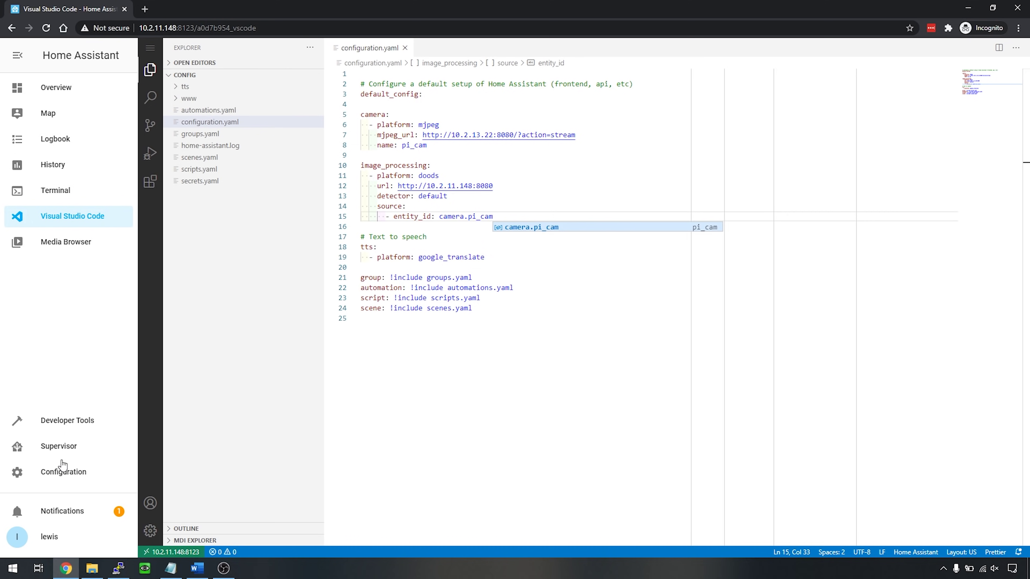
- Validate the configuration in the Server Controls and restart the Home Assistant server
{"action": "left_click", "coordinate": [63, 473]}
{"action": "scroll", "coordinate": [528, 527], "scroll_direction": "down", "scroll_amount": 8}
{"action": "left_click", "coordinate": [627, 394]}
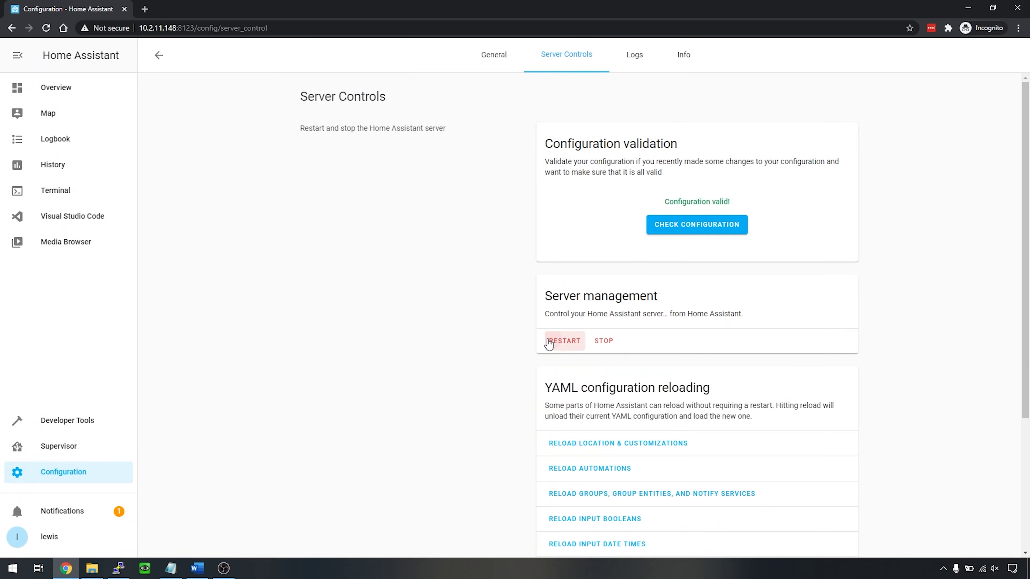
{"action": "left_click", "coordinate": [550, 341]}
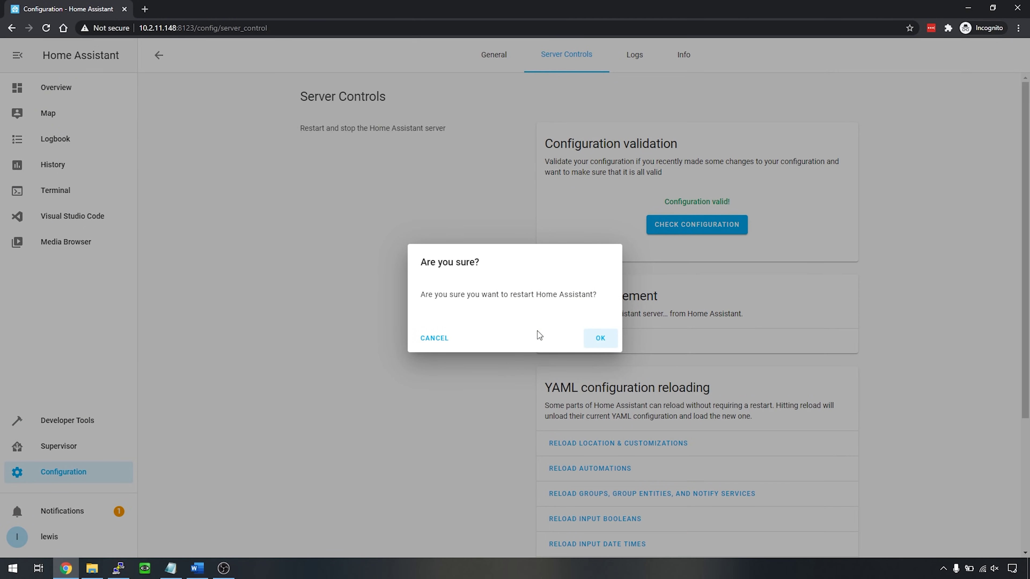
{"action": "left_click", "coordinate": [599, 338]}
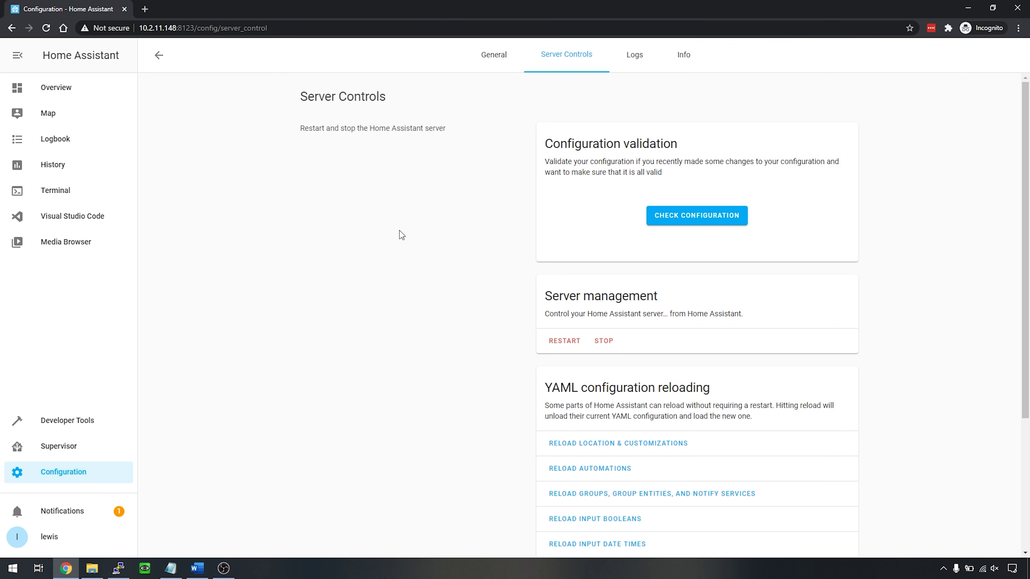
- Examine the object matches and scores in the attributes of the image_processing.doods_pi_cam entity in Developer Tools
{"action": "left_click", "coordinate": [84, 431]}
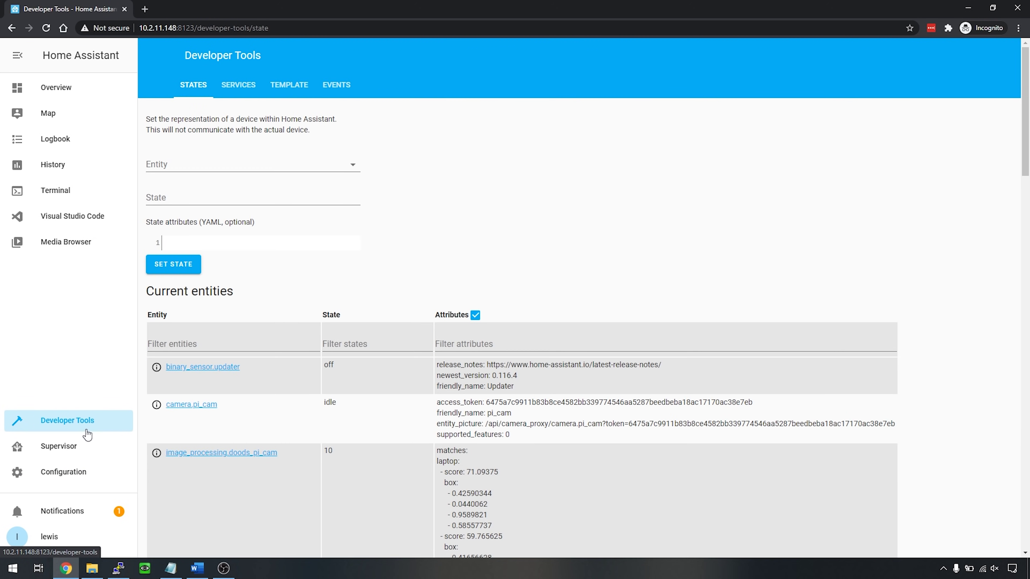
{"action": "scroll", "coordinate": [497, 199], "scroll_direction": "down", "scroll_amount": 3}
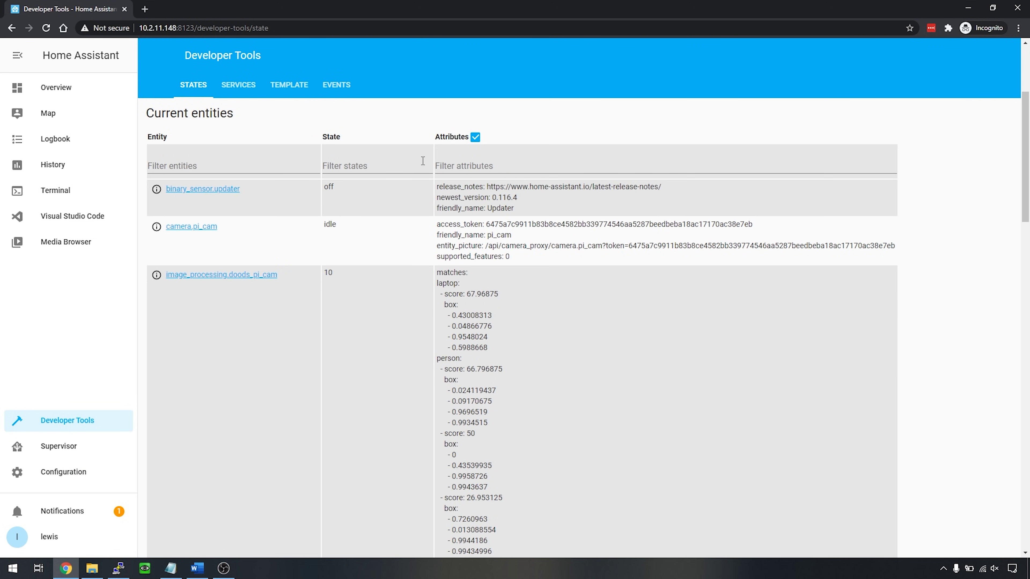
{"action": "scroll", "coordinate": [521, 264], "scroll_direction": "down", "scroll_amount": 2}
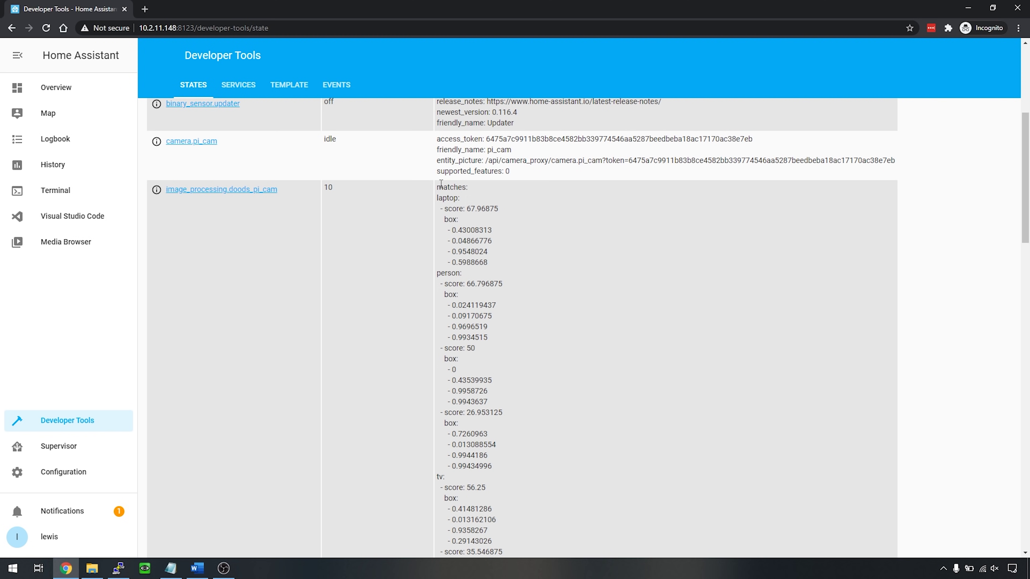
{"action": "left_click_drag", "start_coordinate": [436, 185], "coordinate": [465, 200]}
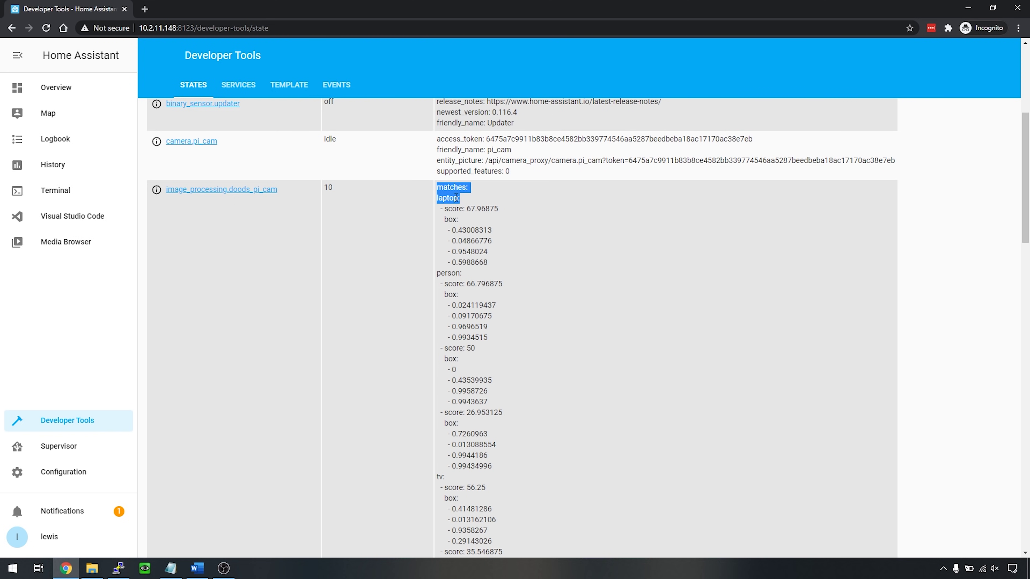
{"action": "left_click", "coordinate": [440, 198]}
{"action": "scroll", "coordinate": [483, 347], "scroll_direction": "down", "scroll_amount": 1}
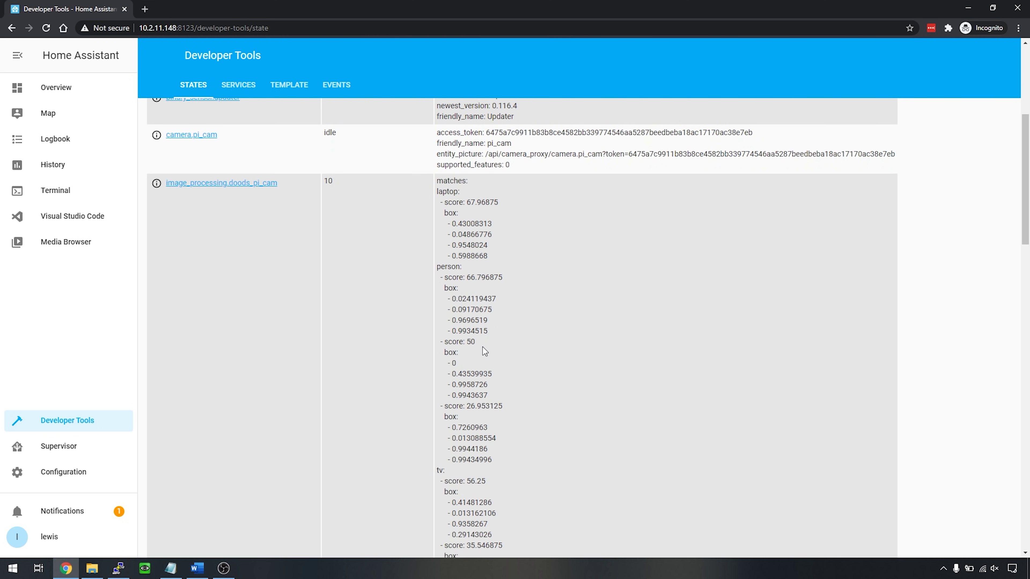
{"action": "scroll", "coordinate": [483, 346], "scroll_direction": "down", "scroll_amount": 5}
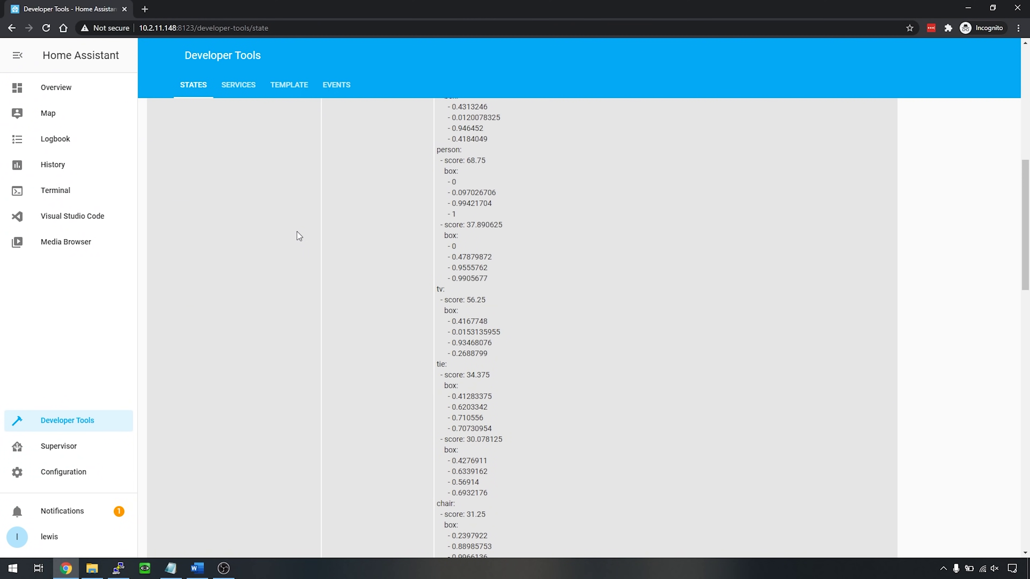
{"action": "scroll", "coordinate": [298, 240], "scroll_direction": "up", "scroll_amount": 15}
- Add file_out: /config/www/doods.jpg below the source list of the doods platform in configuration.yaml
{"action": "left_click", "coordinate": [72, 217]}
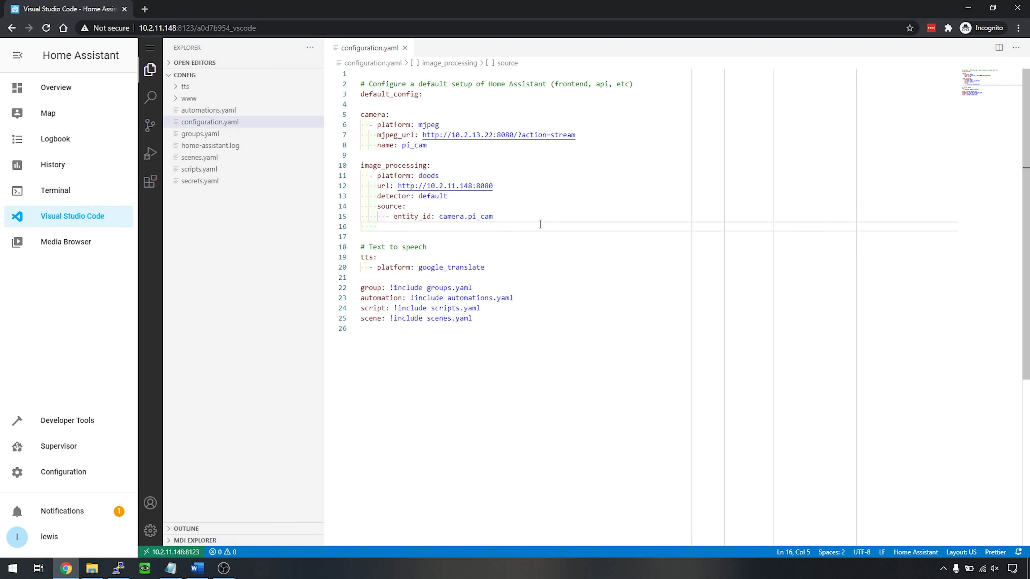
{"action": "type", "text": "file_out: /config/ww"}
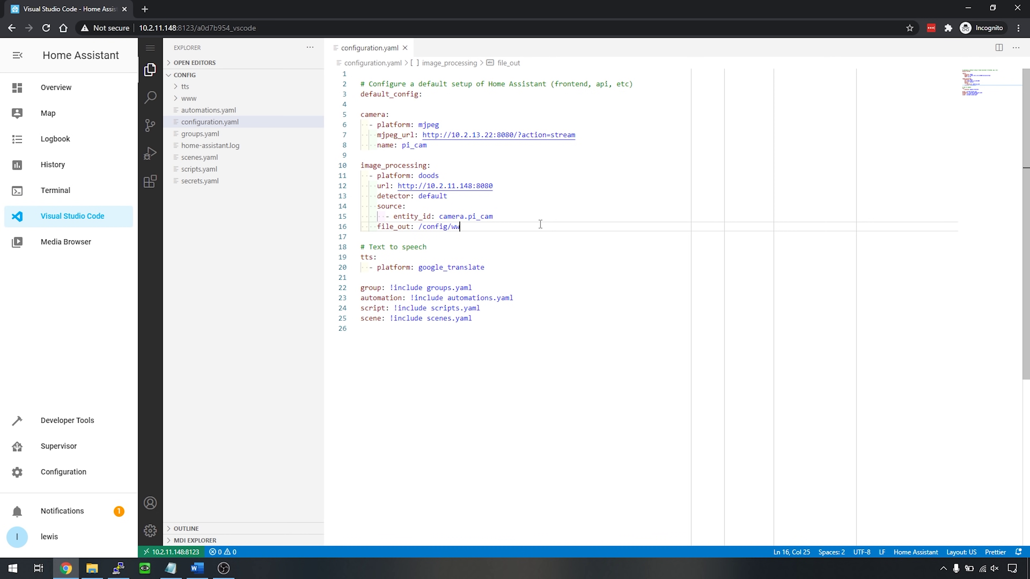
{"action": "type", "text": "w/doods.jpg"}
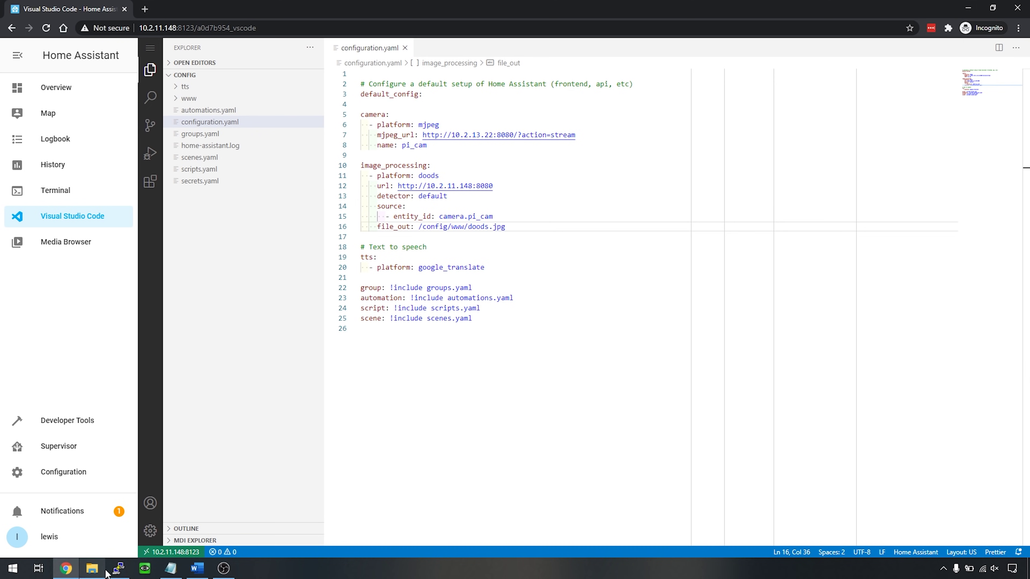
- In the PuTTY session, go to /config, list its contents in detail and create a www directory there
{"action": "left_click", "coordinate": [118, 569]}
{"action": "key", "text": "Return"}
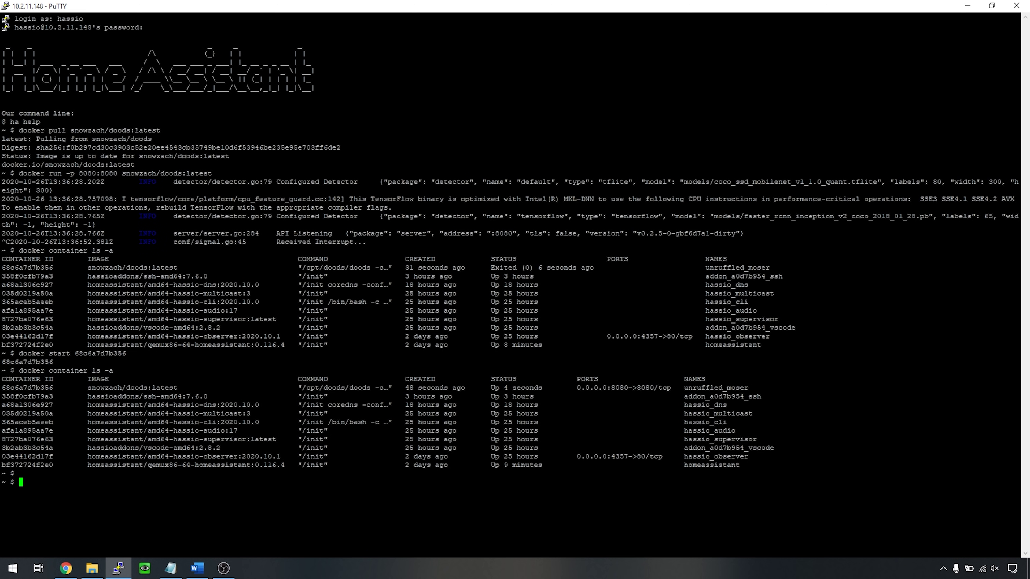
{"action": "type", "text": "cd /config"}
{"action": "key", "text": "Return"}
{"action": "type", "text": "ls -lah"}
{"action": "key", "text": "Return"}
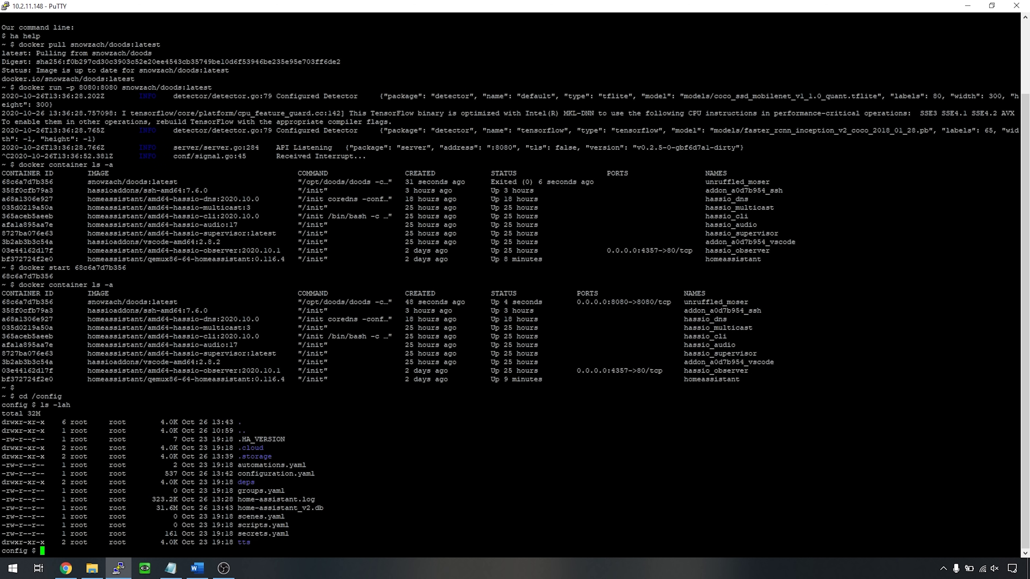
{"action": "type", "text": "mkdir www"}
{"action": "key", "text": "Return"}
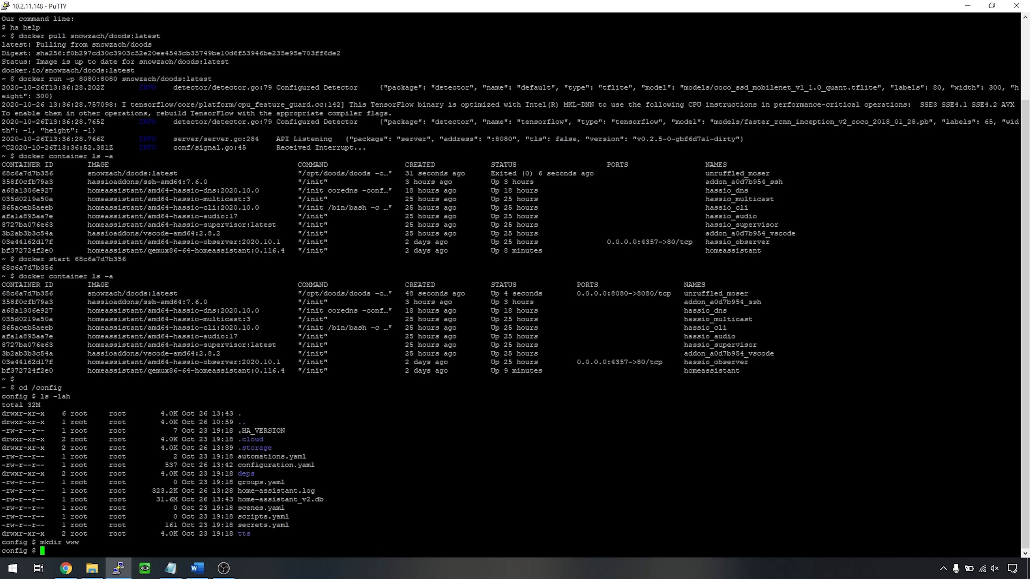
- Switch back to Home Assistant in the browser, validate the configuration and restart the server
{"action": "left_click", "coordinate": [66, 569]}
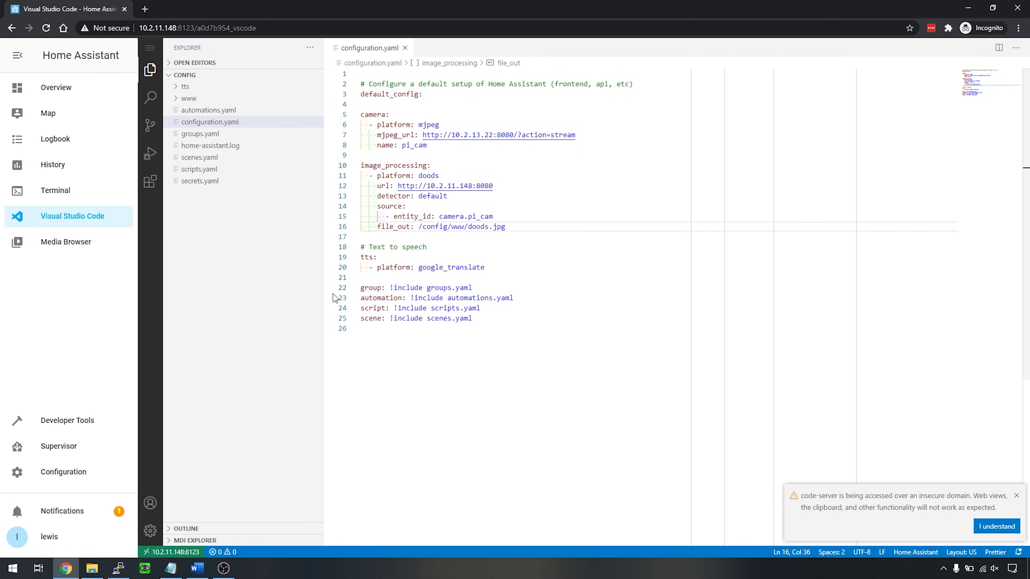
{"action": "left_click", "coordinate": [53, 472]}
{"action": "scroll", "coordinate": [600, 437], "scroll_direction": "down", "scroll_amount": 5}
{"action": "scroll", "coordinate": [598, 437], "scroll_direction": "down", "scroll_amount": 3}
{"action": "left_click", "coordinate": [658, 396]}
{"action": "left_click", "coordinate": [703, 222]}
{"action": "left_click", "coordinate": [568, 341]}
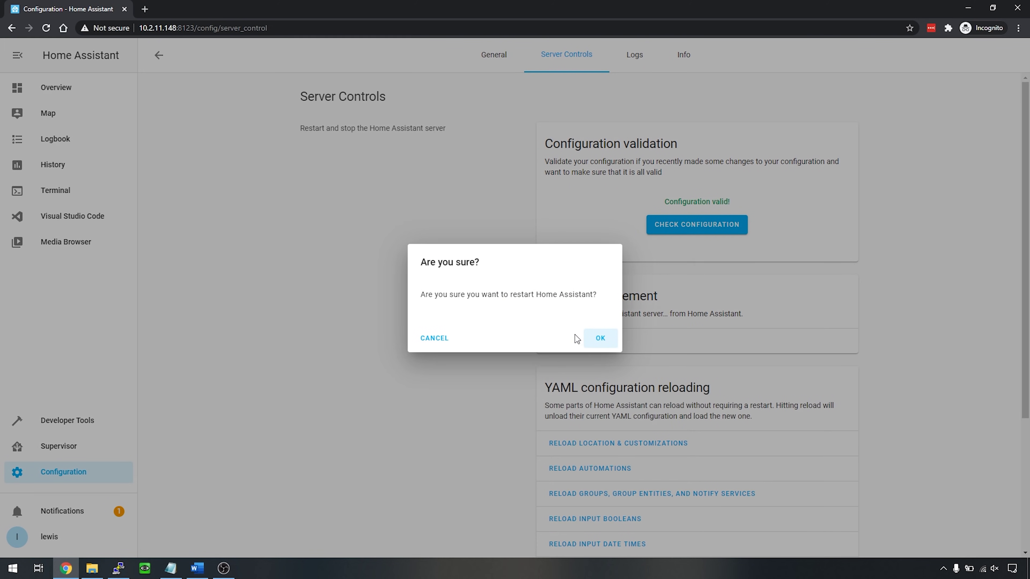
{"action": "left_click", "coordinate": [596, 338]}
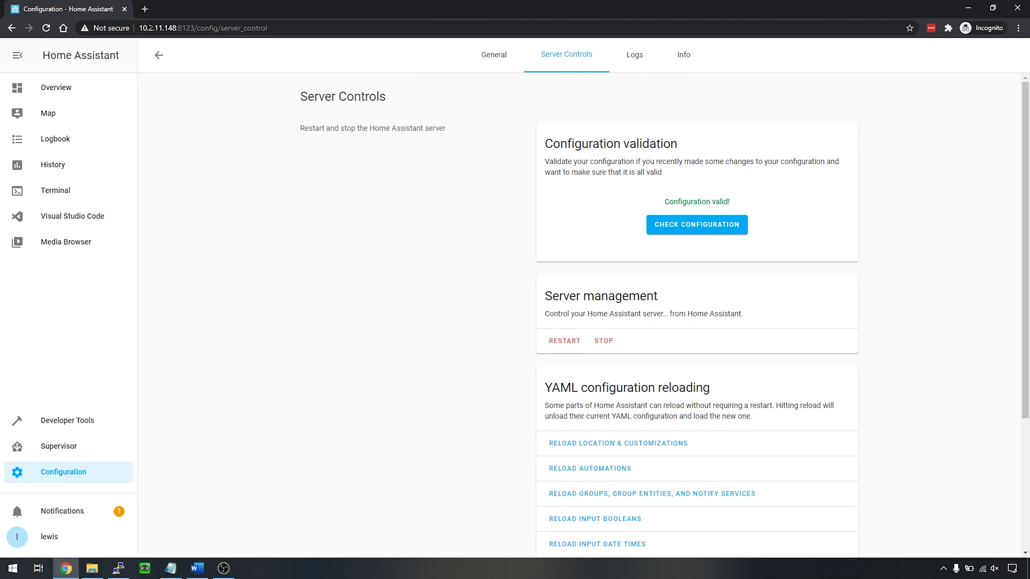
- Duplicate the Home Assistant browser tab and open 10.2.11.148:8123/local/doods.jpg in the copy
{"action": "right_click", "coordinate": [57, 6]}
{"action": "left_click", "coordinate": [107, 65]}
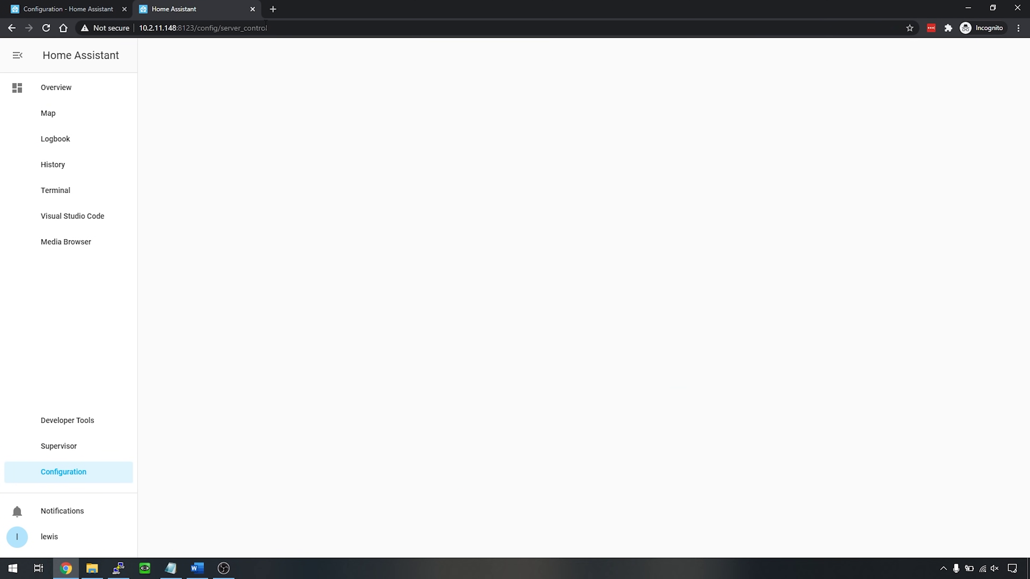
{"action": "left_click_drag", "start_coordinate": [268, 27], "coordinate": [204, 28]}
{"action": "key", "text": "BackSpace"}
{"action": "key", "text": "BackSpace"}
{"action": "type", "text": "local"}
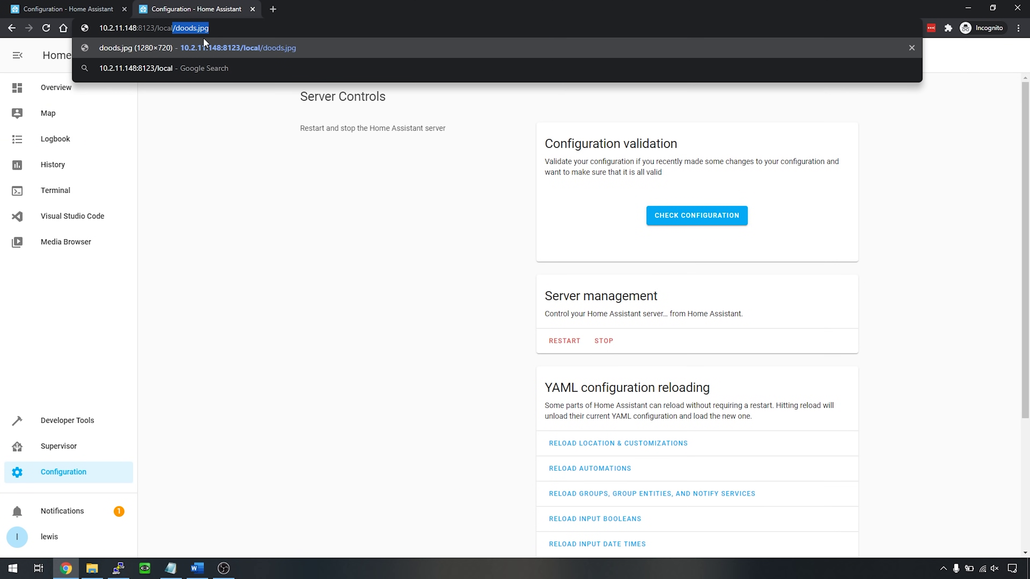
{"action": "type", "text": "/doods."}
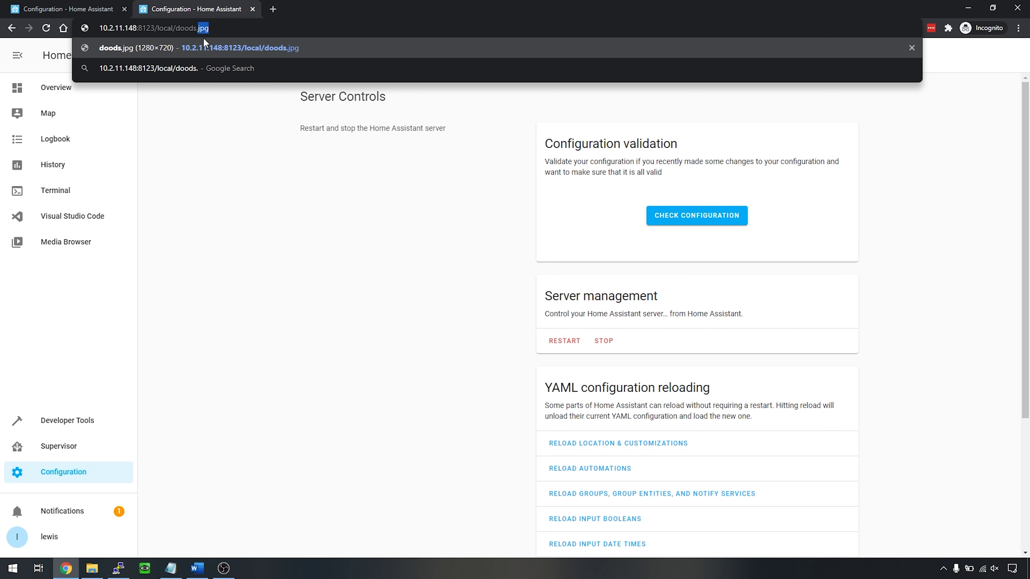
{"action": "type", "text": "jpg"}
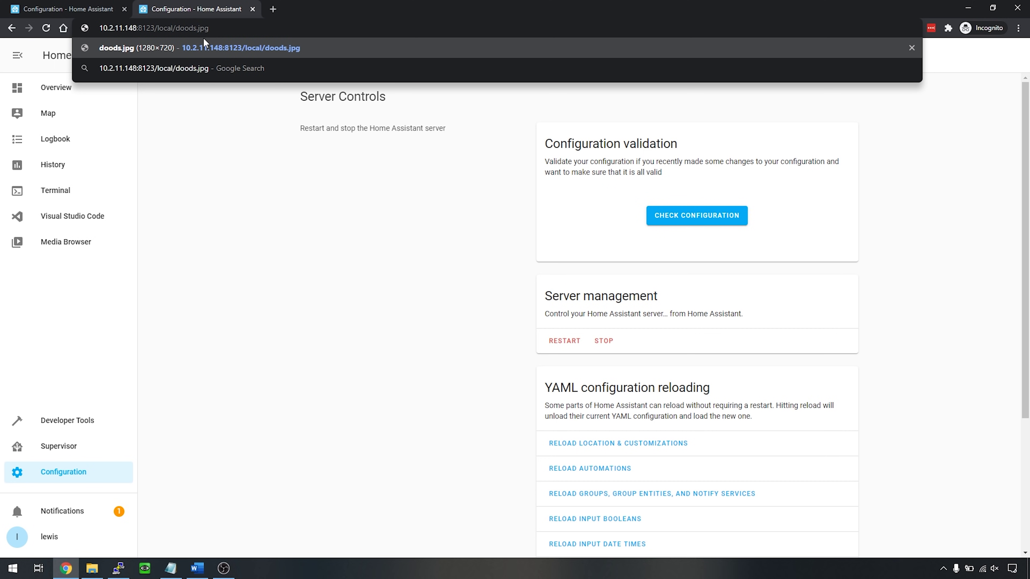
{"action": "key", "text": "Return"}
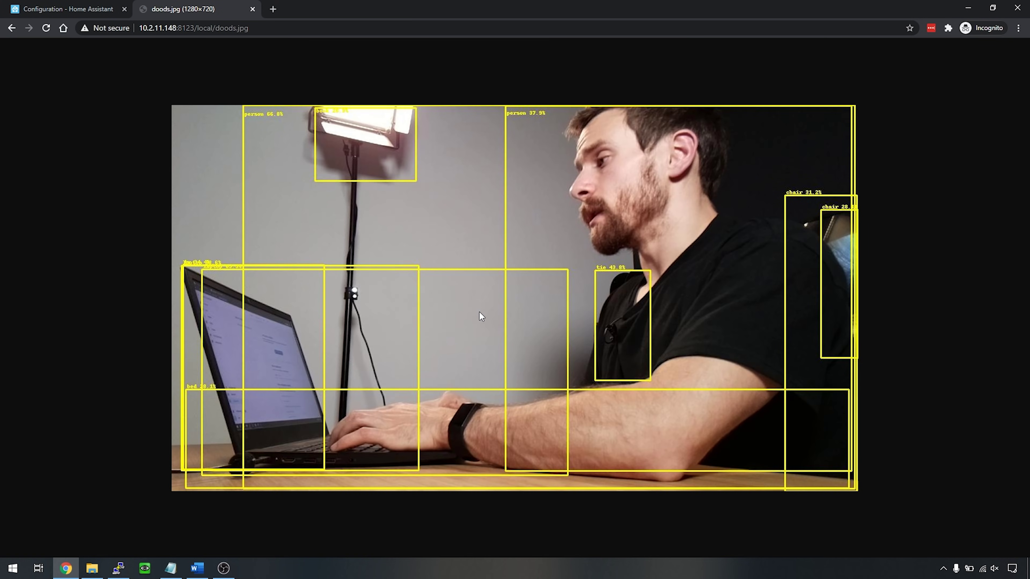
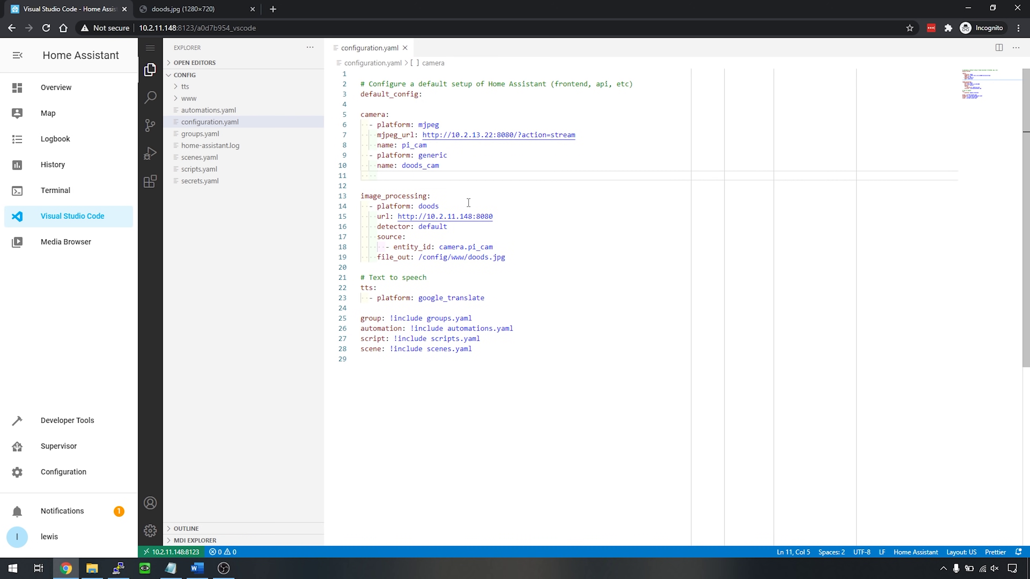
{"action": "type", "text": "still_image_url:"}
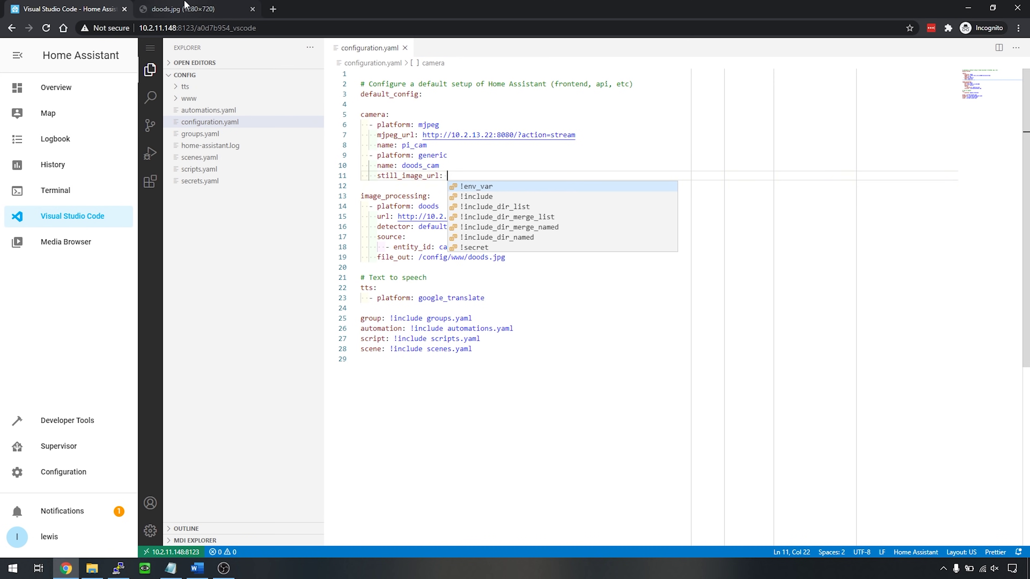
{"action": "left_click", "coordinate": [174, 8]}
{"action": "left_click_drag", "start_coordinate": [271, 27], "coordinate": [140, 31]}
{"action": "key", "text": "ctrl+c"}
{"action": "left_click", "coordinate": [96, 5]}
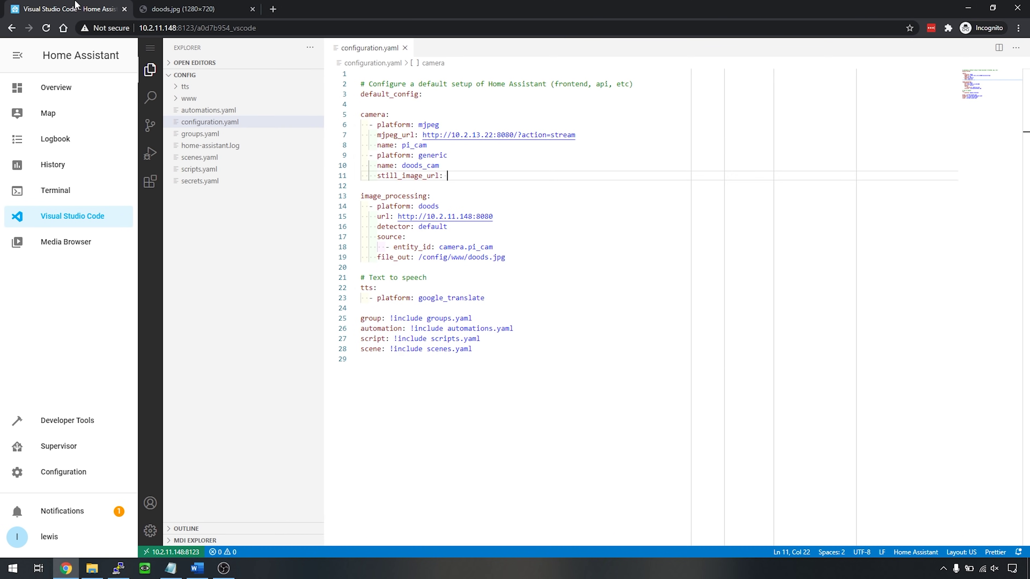
{"action": "key", "text": "ctrl+v"}
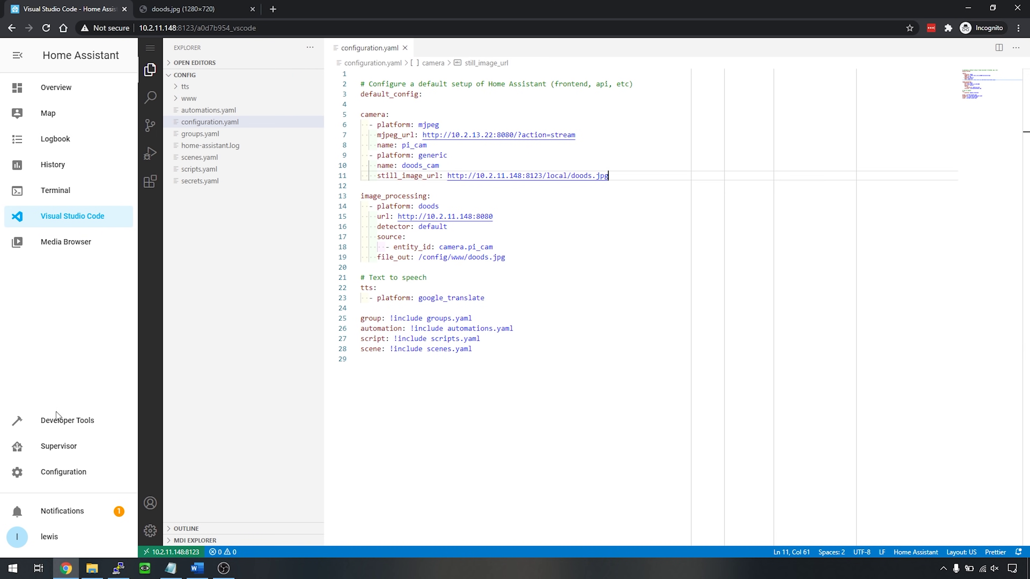
- Put the Overview dashboard into edit mode and add a Picture Entity card to its Camera view
{"action": "left_click", "coordinate": [87, 483]}
{"action": "scroll", "coordinate": [541, 418], "scroll_direction": "down", "scroll_amount": 5}
{"action": "left_click", "coordinate": [60, 87]}
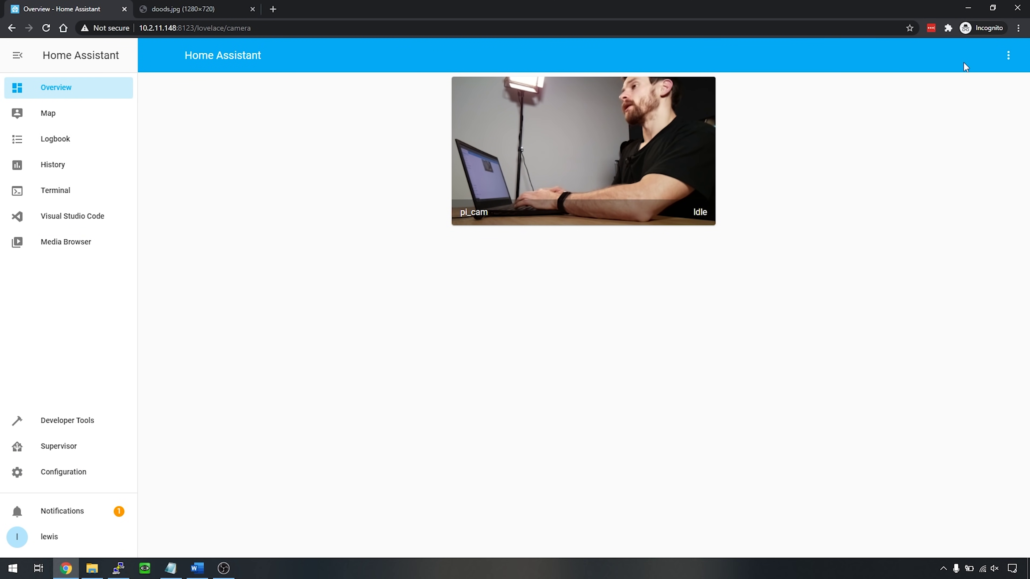
{"action": "left_click", "coordinate": [1009, 56]}
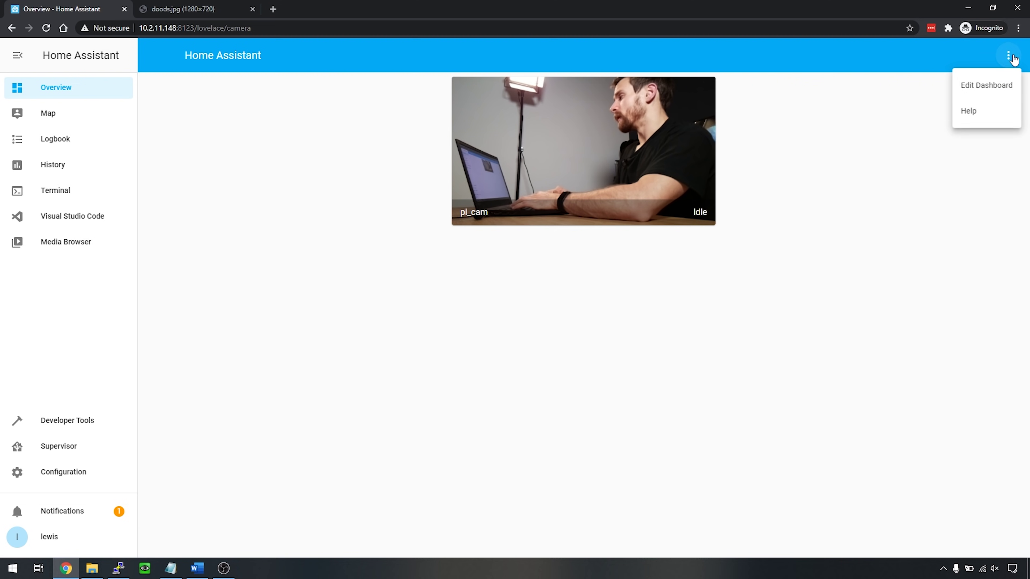
{"action": "left_click", "coordinate": [1004, 86]}
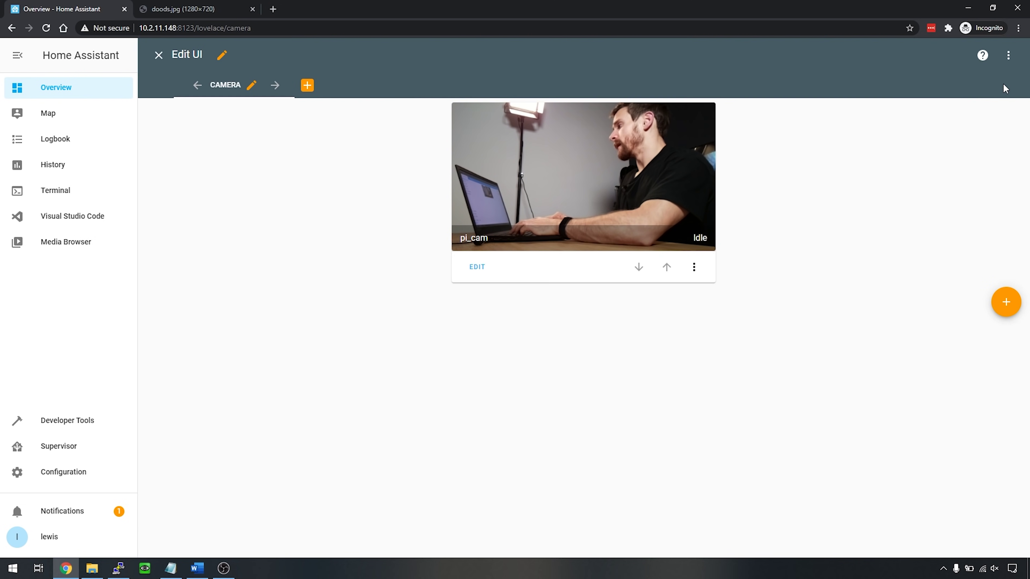
{"action": "left_click", "coordinate": [1007, 305]}
{"action": "scroll", "coordinate": [497, 363], "scroll_direction": "down", "scroll_amount": 8}
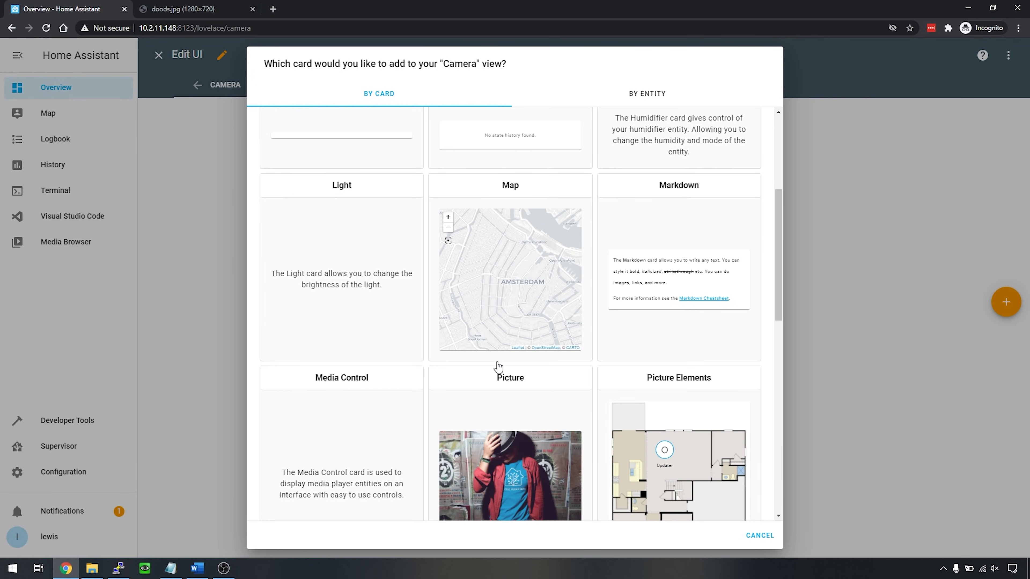
{"action": "scroll", "coordinate": [499, 366], "scroll_direction": "down", "scroll_amount": 3}
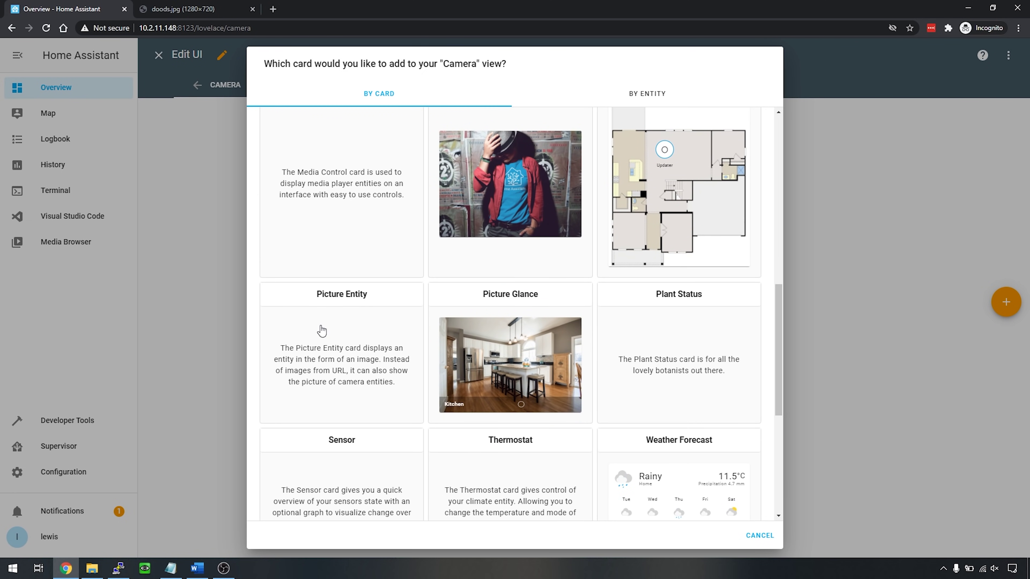
{"action": "left_click", "coordinate": [322, 331]}
- Set the card's entity to camera.doods_cam, name it Doods and clear the default image path
{"action": "left_click", "coordinate": [504, 132]}
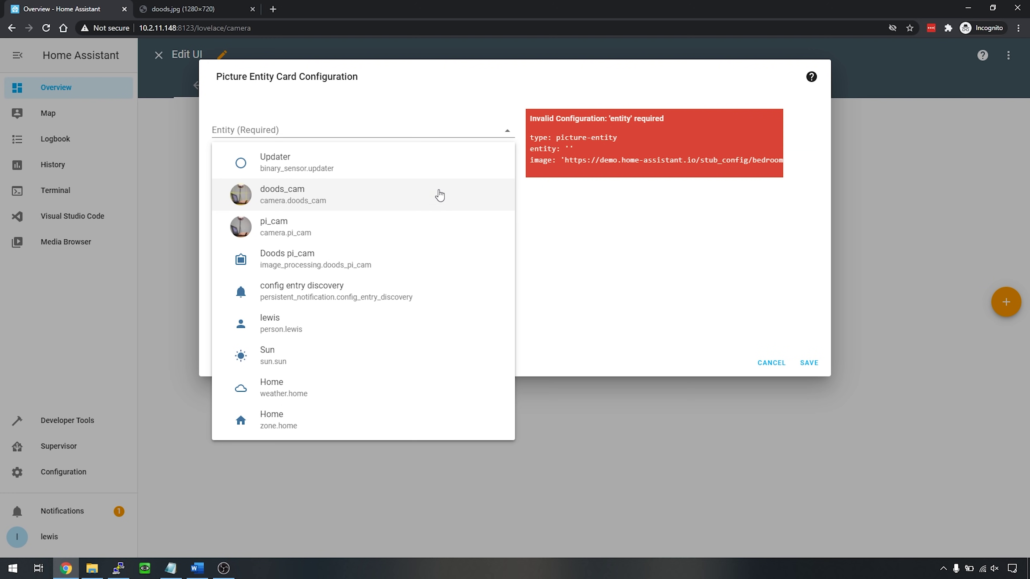
{"action": "left_click", "coordinate": [340, 204]}
{"action": "left_click", "coordinate": [354, 157]}
{"action": "type", "text": "Doods"}
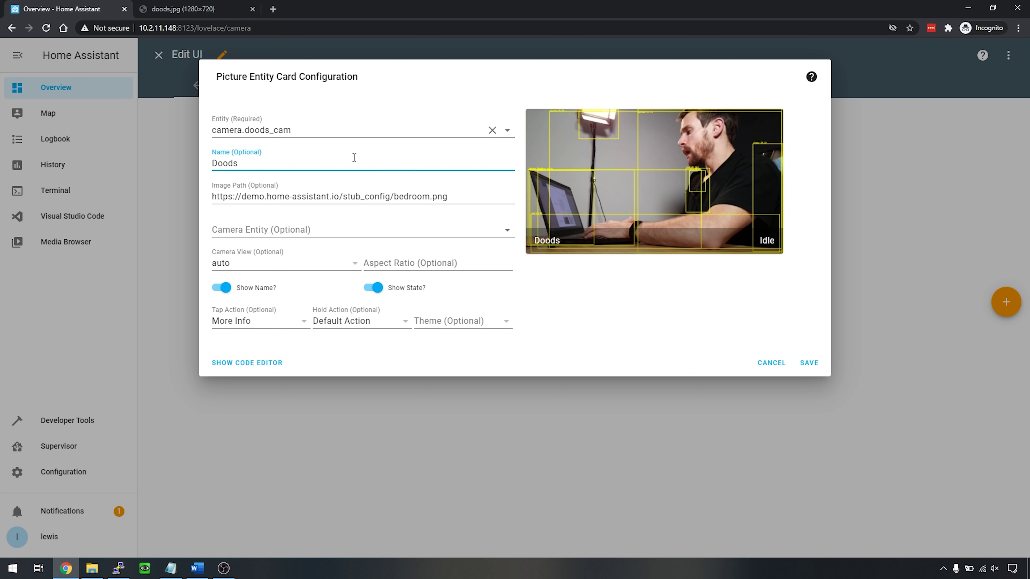
{"action": "left_click_drag", "start_coordinate": [470, 197], "coordinate": [175, 192]}
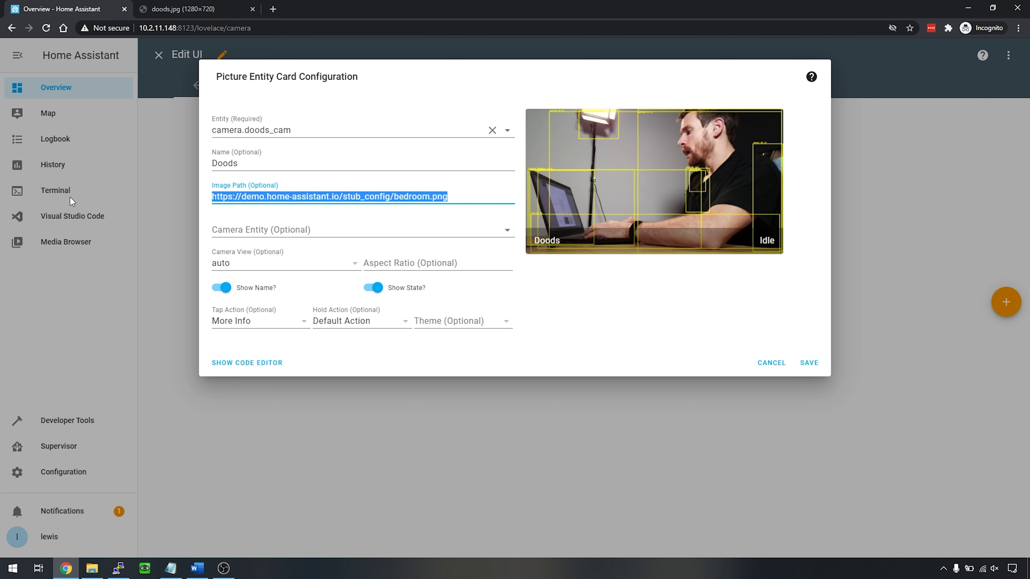
{"action": "key", "text": "BackSpace"}
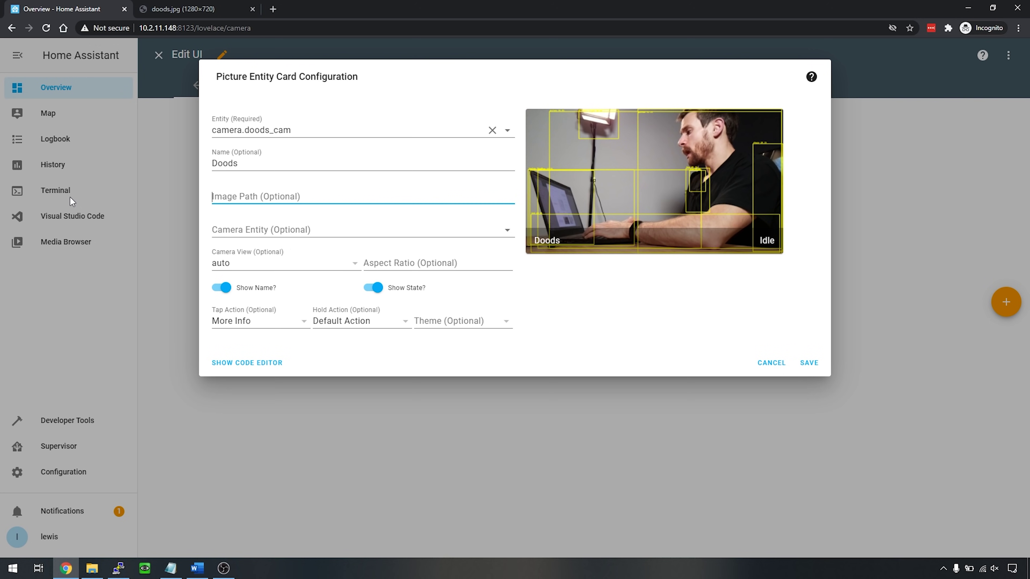
- Set the card's camera entity to camera.doods_cam with the live camera view, save the card and finish editing the dashboard
{"action": "left_click", "coordinate": [505, 228]}
{"action": "left_click", "coordinate": [340, 272]}
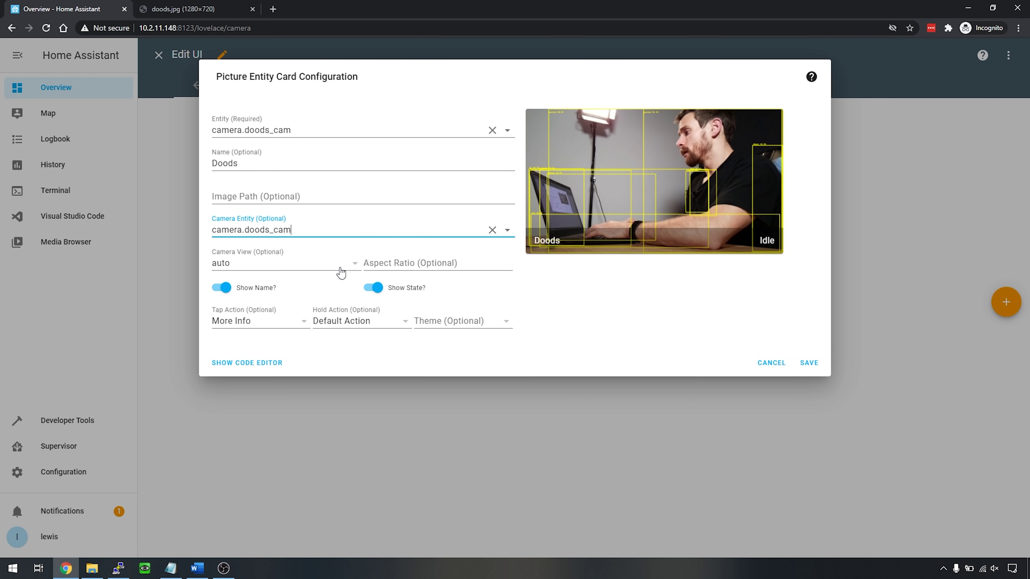
{"action": "left_click", "coordinate": [319, 275]}
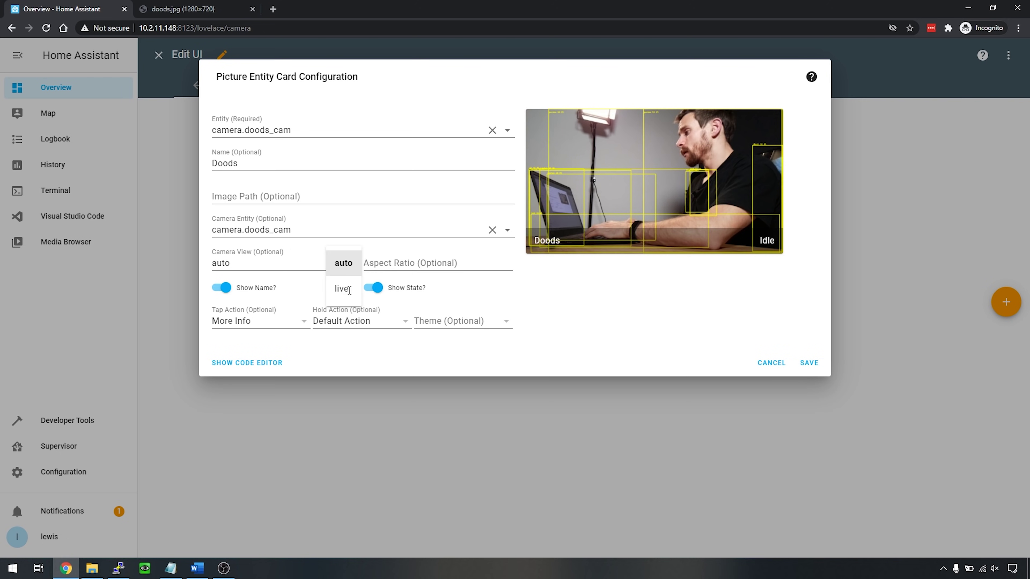
{"action": "left_click", "coordinate": [342, 289]}
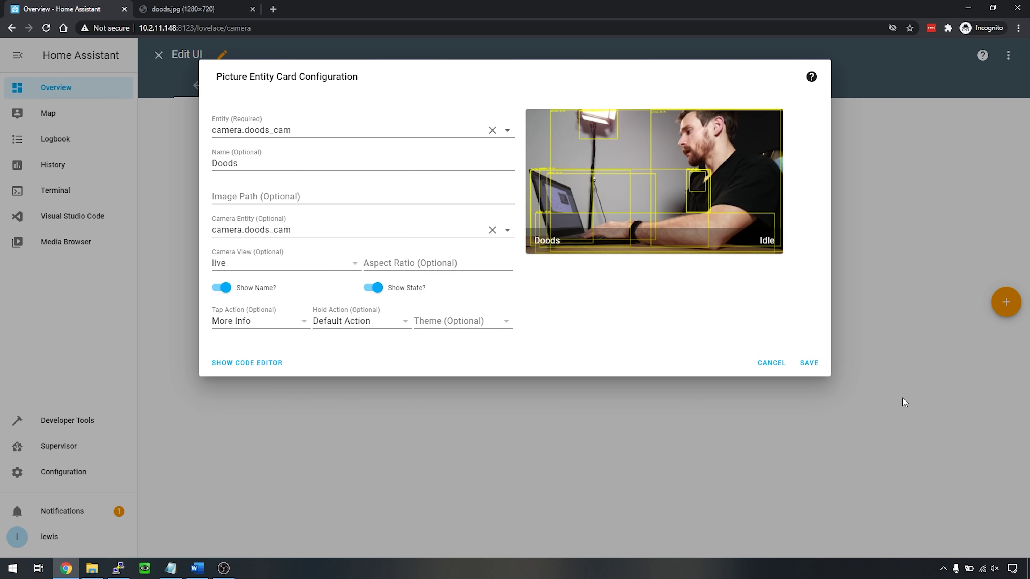
{"action": "left_click", "coordinate": [818, 363]}
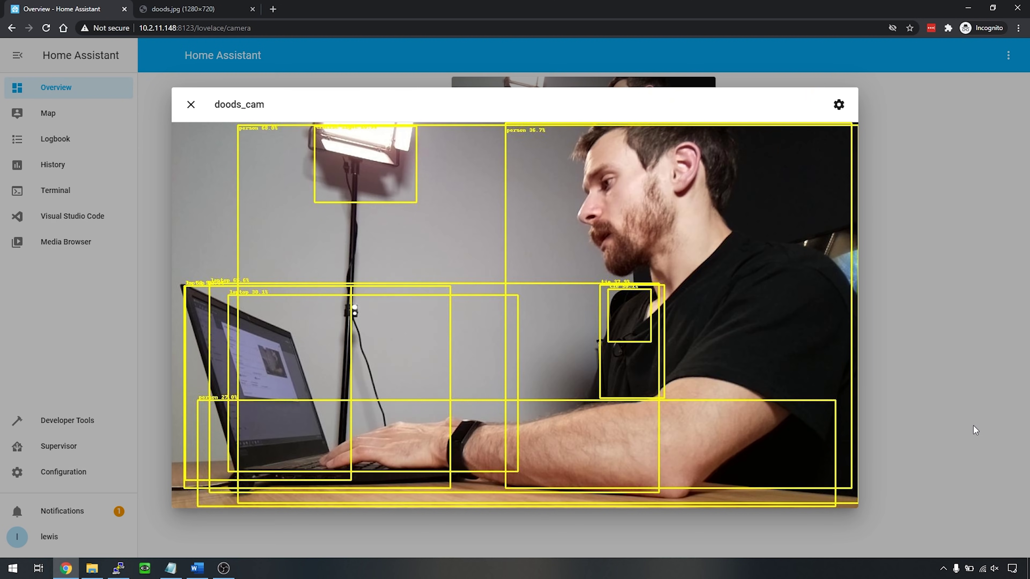
{"action": "left_click", "coordinate": [159, 55]}
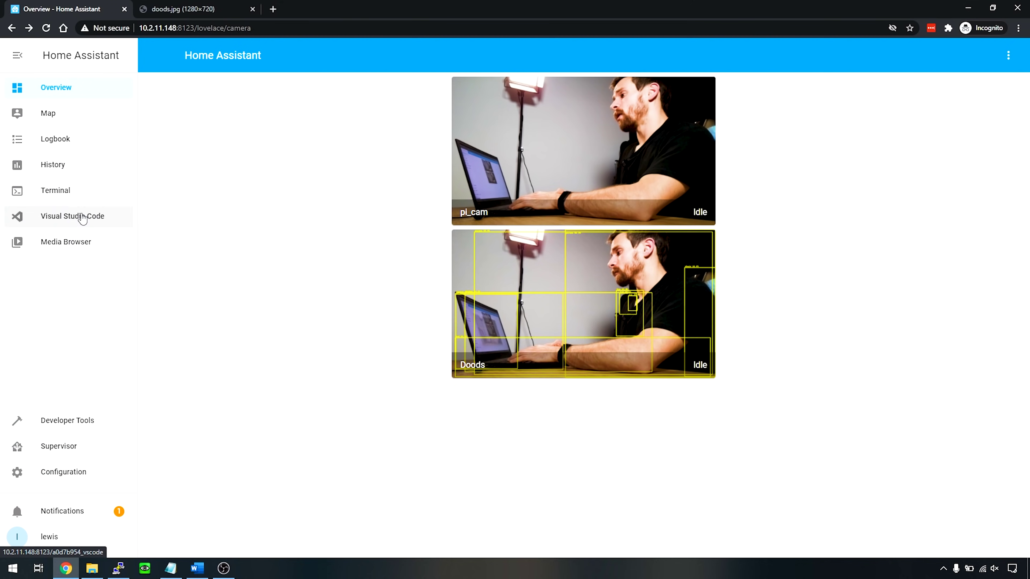
- Add scan_interval: 2 below the detector line of the doods platform in configuration.yaml
{"action": "left_click", "coordinate": [82, 219]}
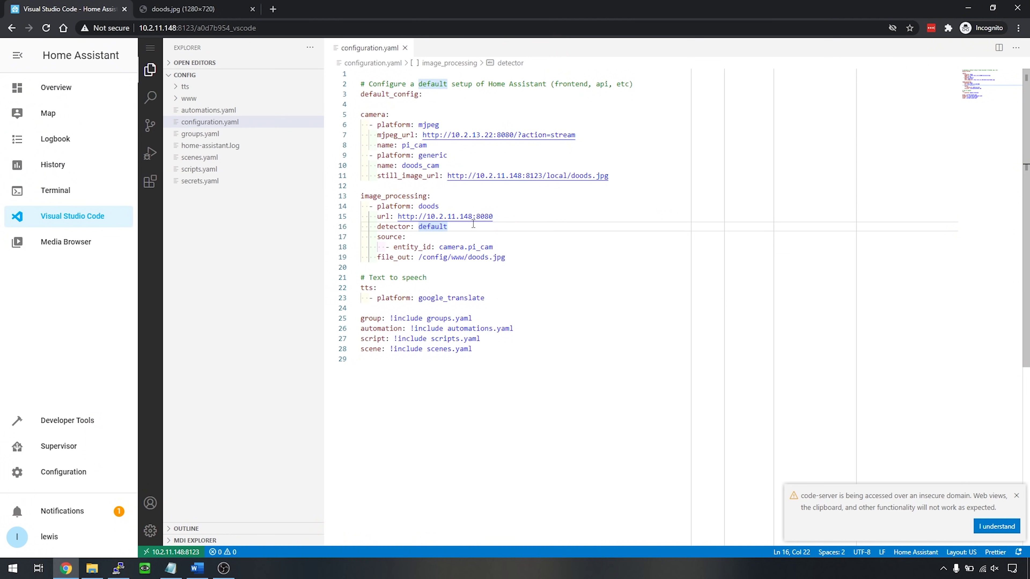
{"action": "key", "text": "Return"}
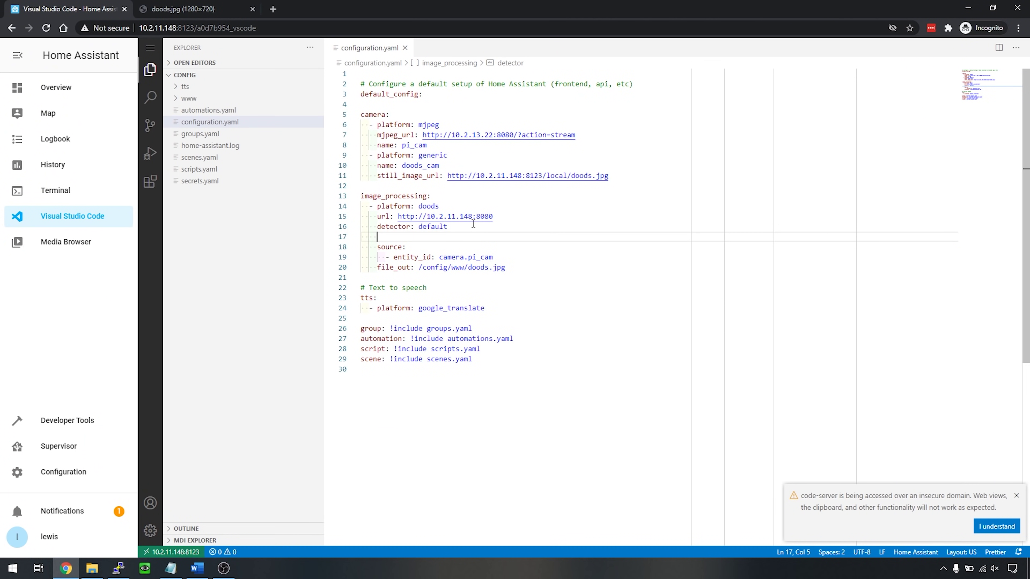
{"action": "type", "text": "scan_interval: 2"}
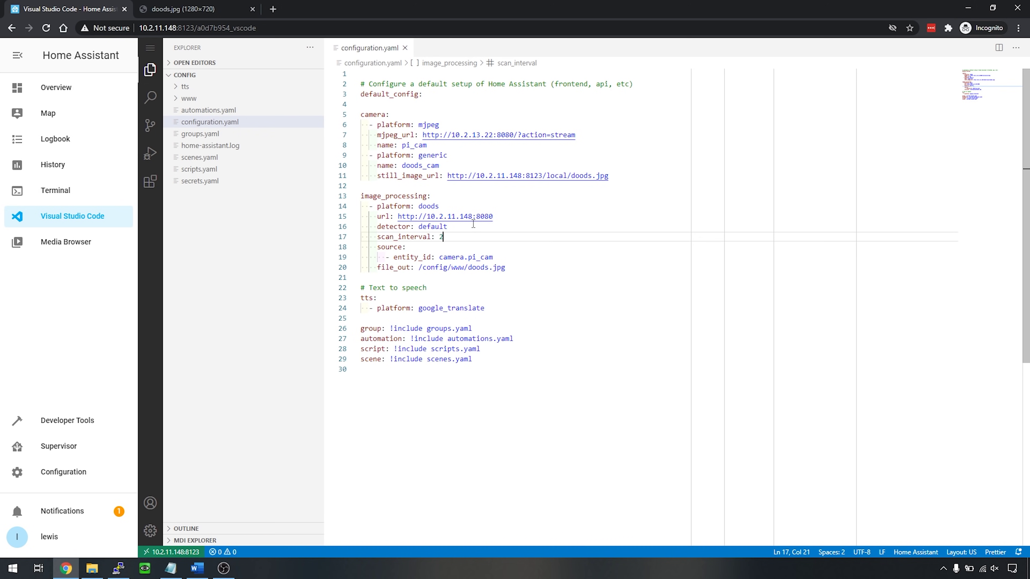
- View the enlarged Doods camera detections from the dashboard, close them and reopen configuration.yaml in Visual Studio Code
{"action": "left_click", "coordinate": [59, 472]}
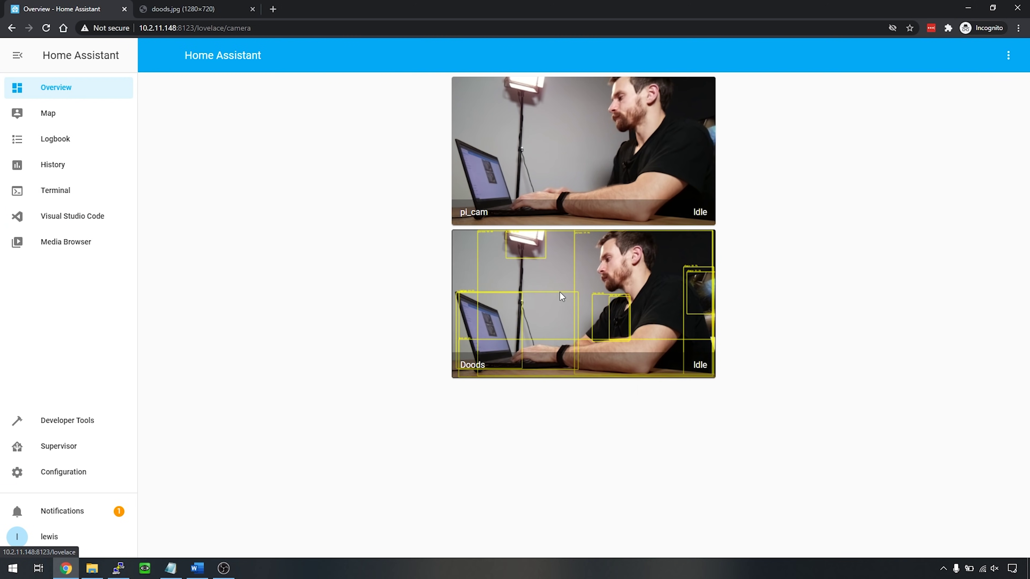
{"action": "left_click", "coordinate": [559, 297]}
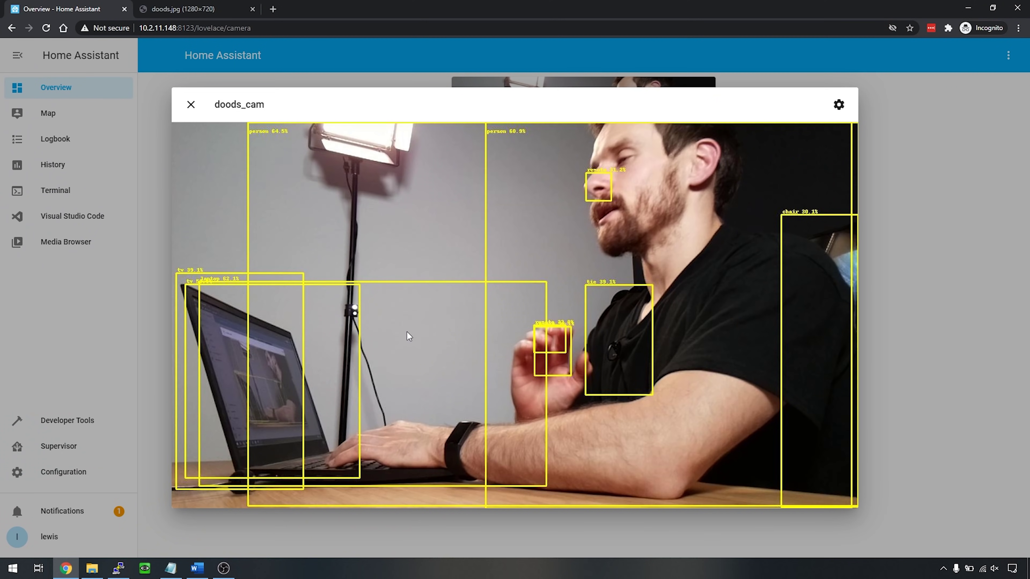
{"action": "left_click", "coordinate": [143, 261]}
{"action": "left_click", "coordinate": [90, 218]}
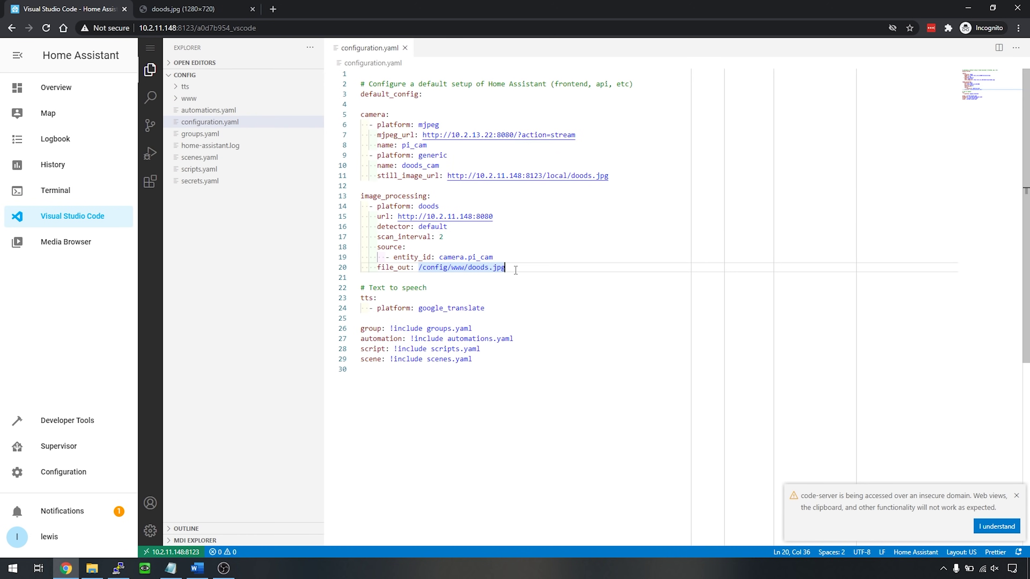
- Add confidence: 60 below the file_out line of the doods platform, followed by a labels: key at the same indentation
{"action": "type", "text": "confidence"}
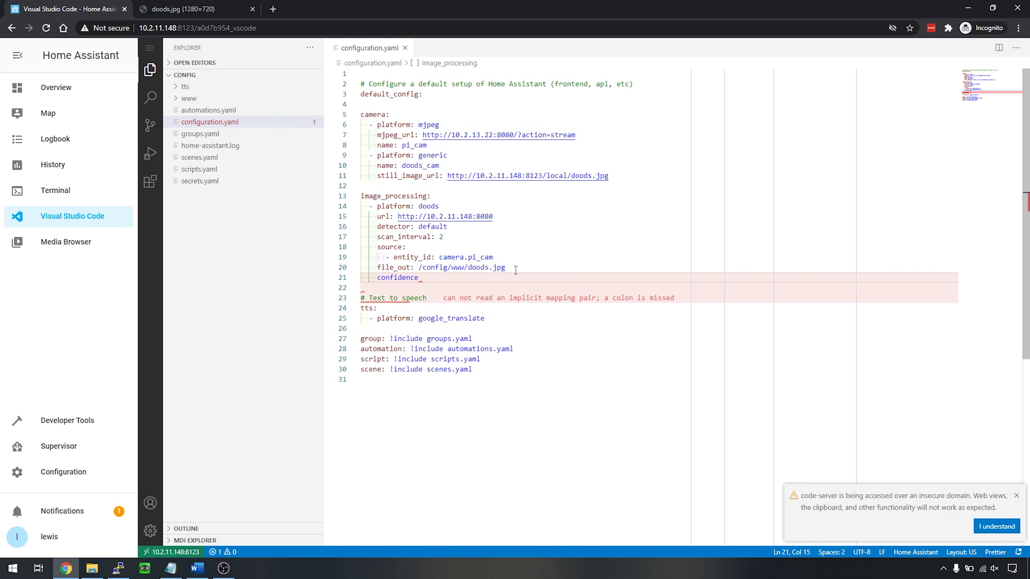
{"action": "type", "text": ":"}
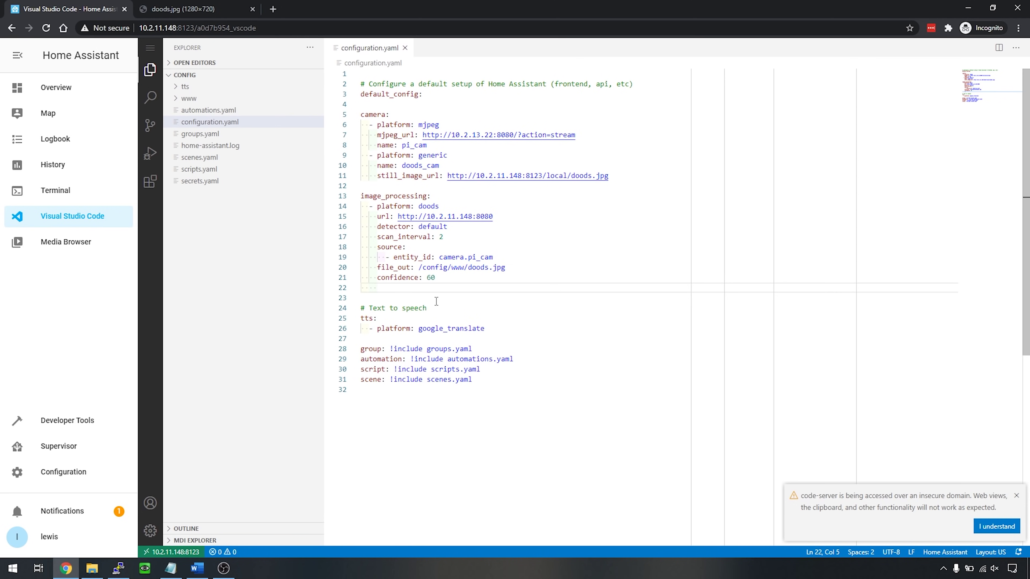
{"action": "type", "text": "la"}
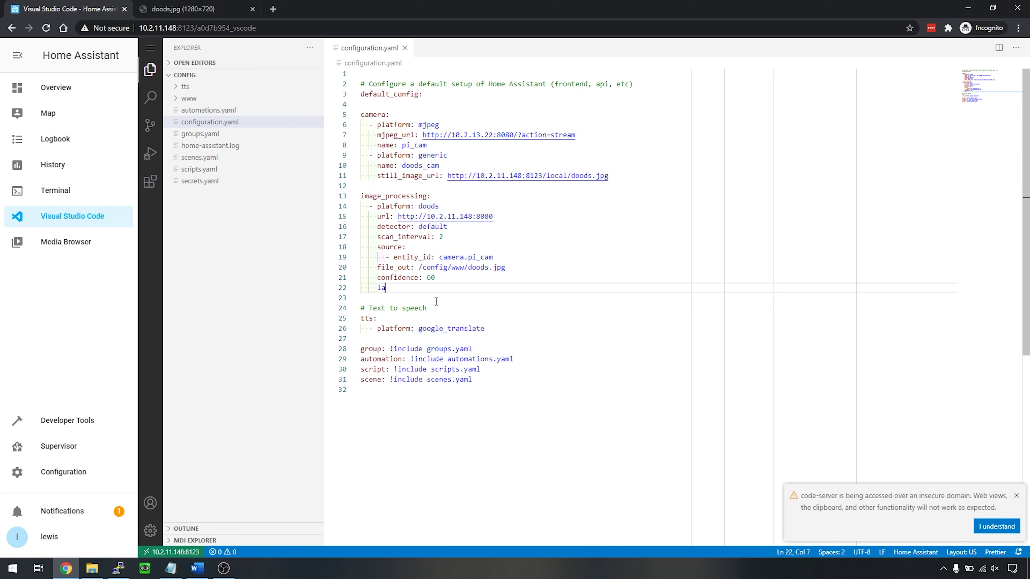
{"action": "type", "text": "bels:"}
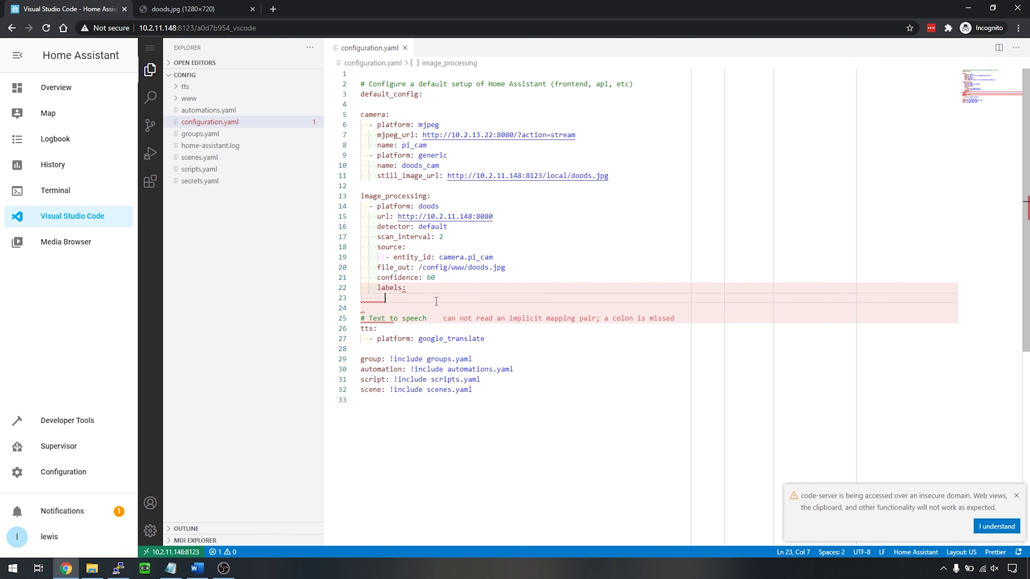
{"action": "key", "text": "Return"}
- Add a person entry with confidence: 70 to the doods labels list
{"action": "type", "text": "- name"}
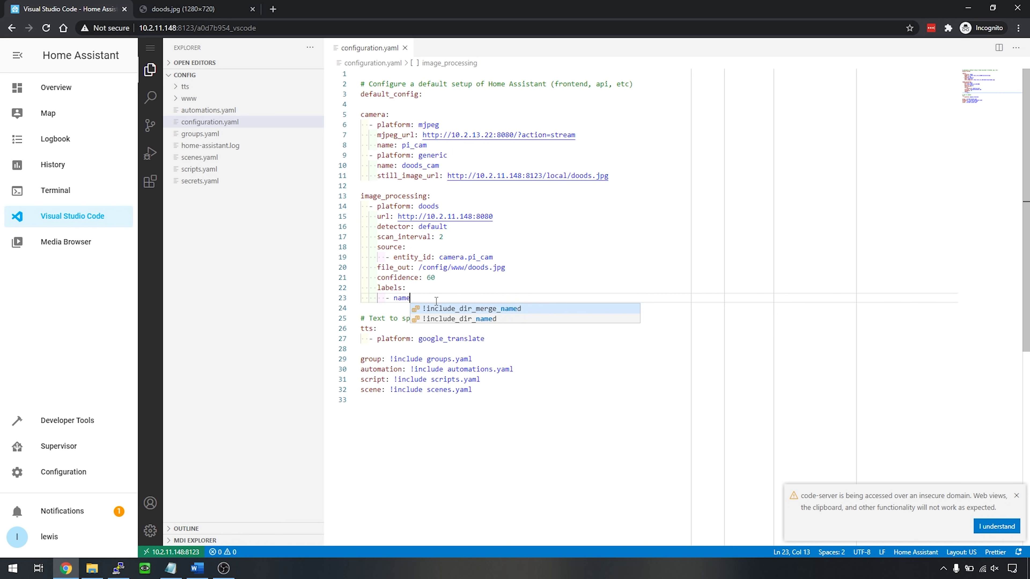
{"action": "type", "text": ": person"}
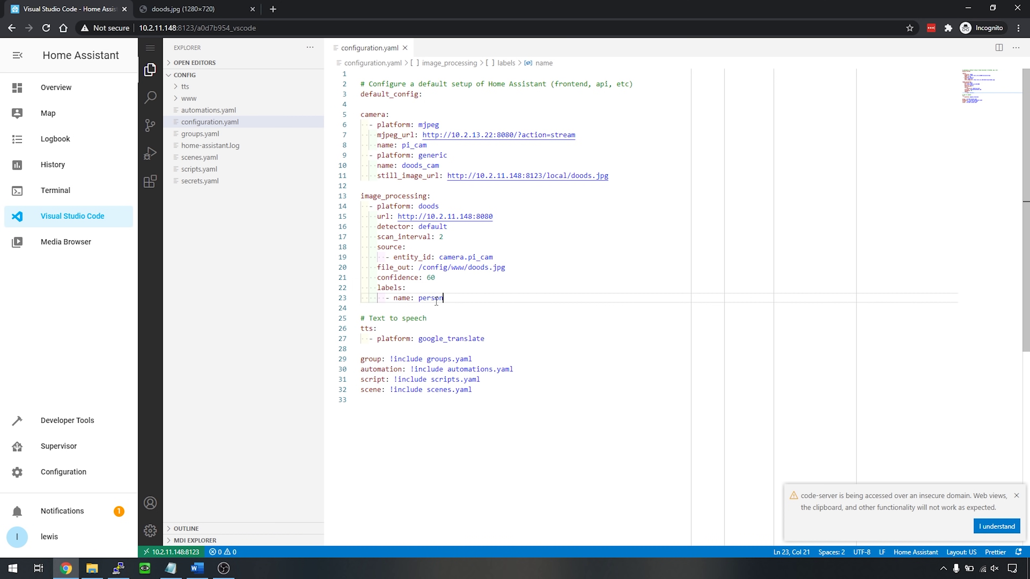
{"action": "key", "text": "Return"}
{"action": "key", "text": "ctrl+space"}
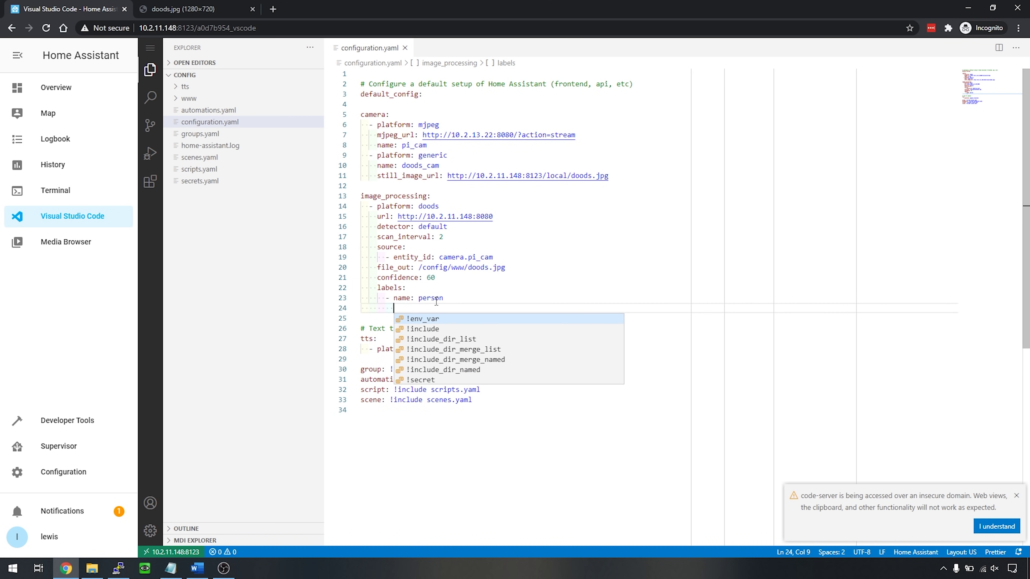
{"action": "type", "text": "con"}
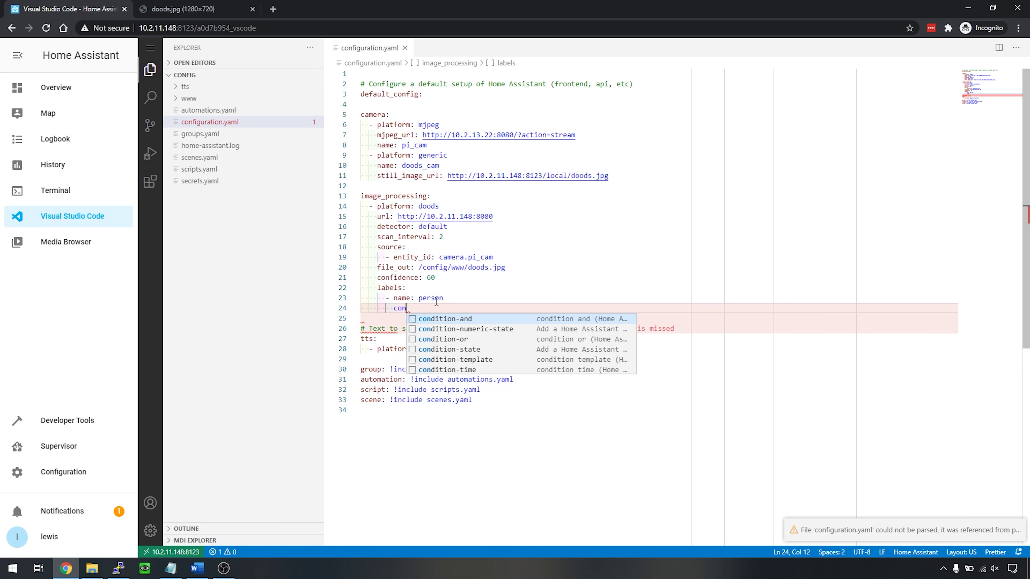
{"action": "type", "text": "f"}
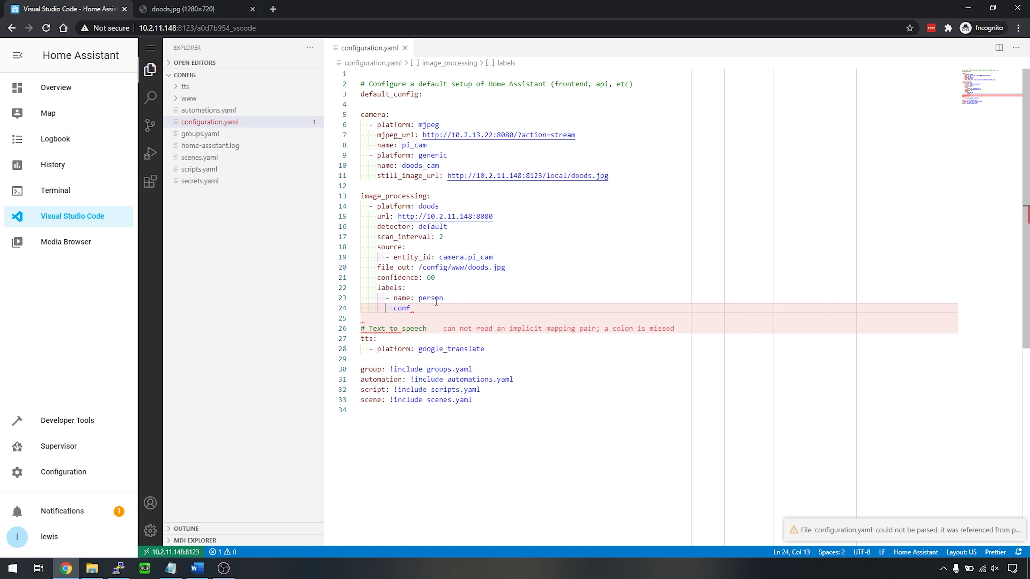
{"action": "type", "text": "idence: "}
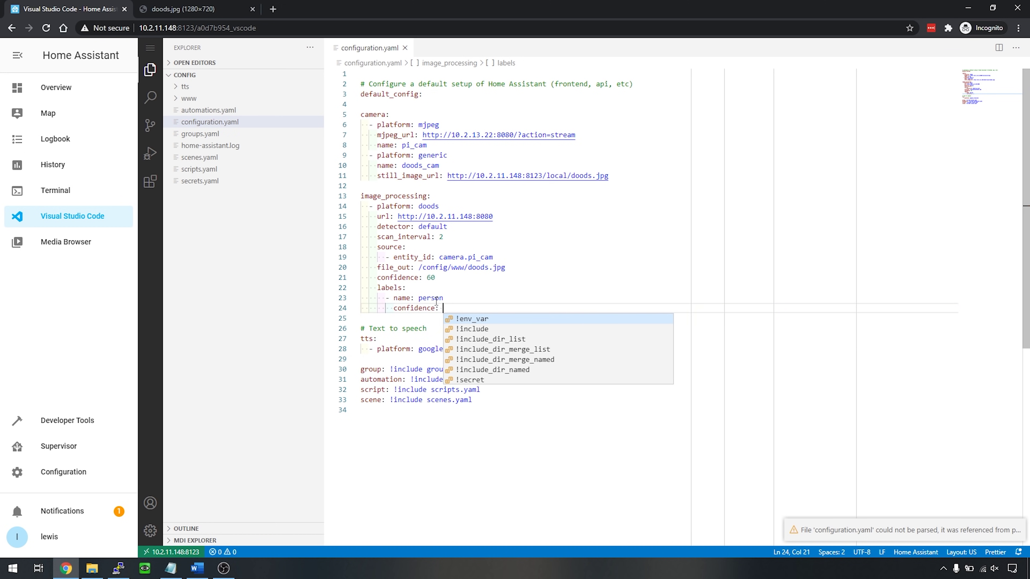
{"action": "type", "text": "7"}
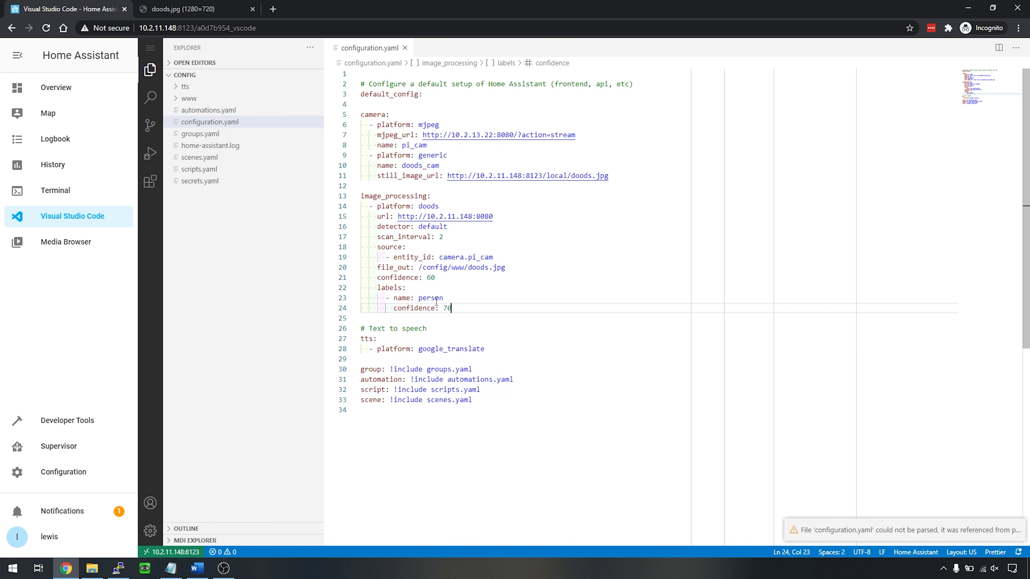
{"action": "type", "text": "0"}
- Add a second label entry named car with confidence: 50 below the person label
{"action": "key", "text": "Return"}
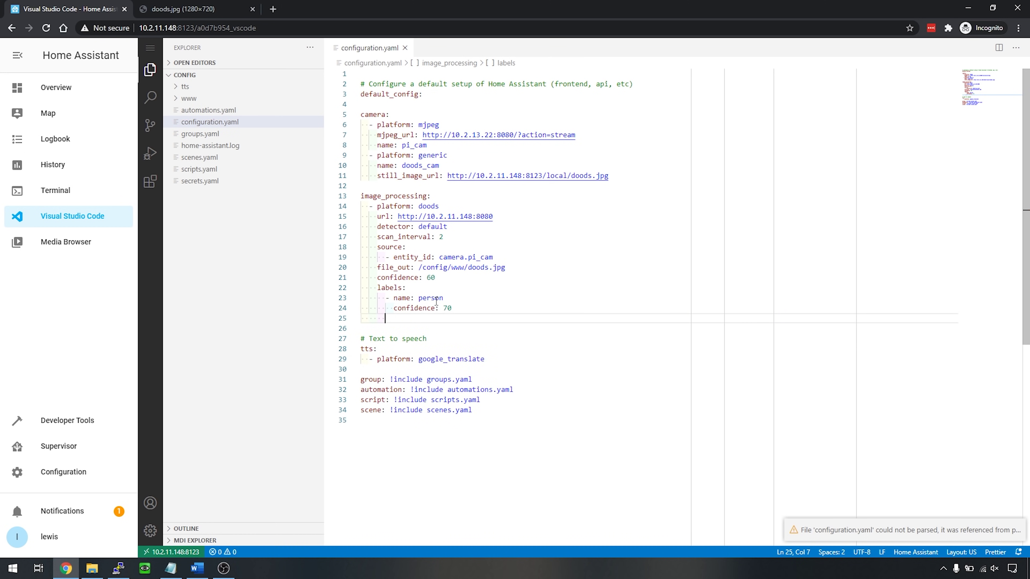
{"action": "type", "text": "- "}
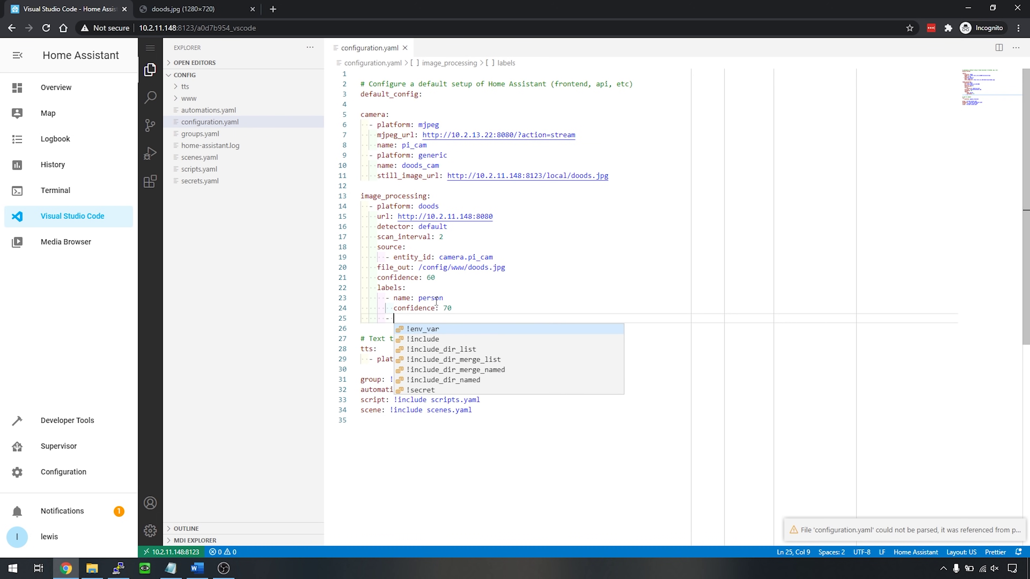
{"action": "type", "text": "name: car"}
{"action": "key", "text": "Return"}
{"action": "key", "text": "Tab"}
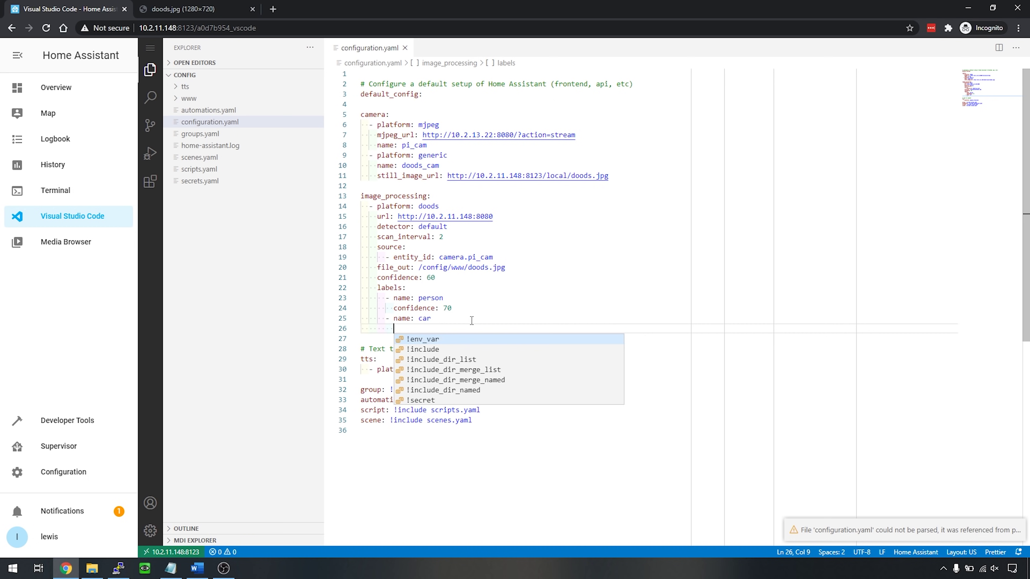
{"action": "type", "text": "confidence: "}
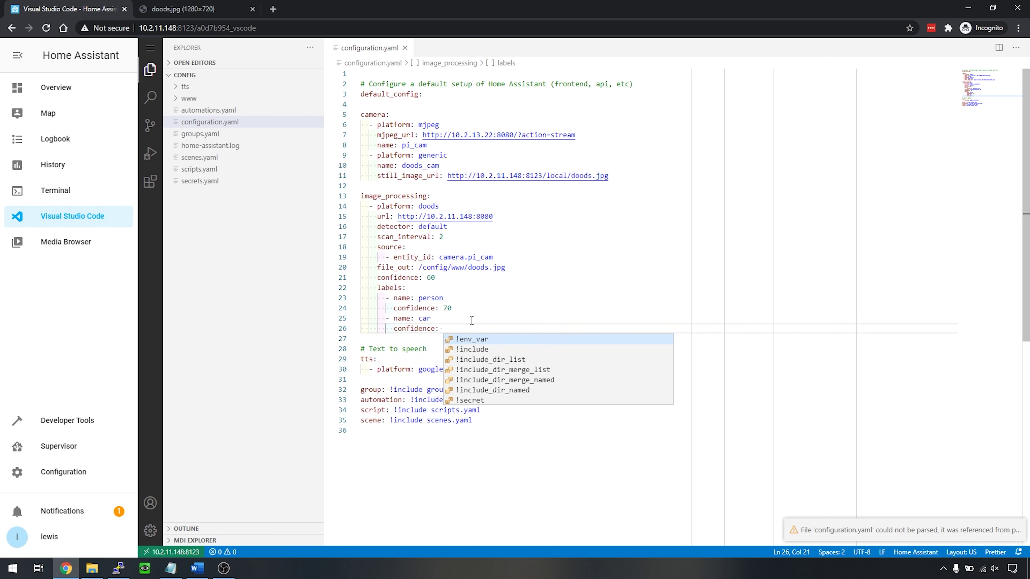
{"action": "type", "text": "50"}
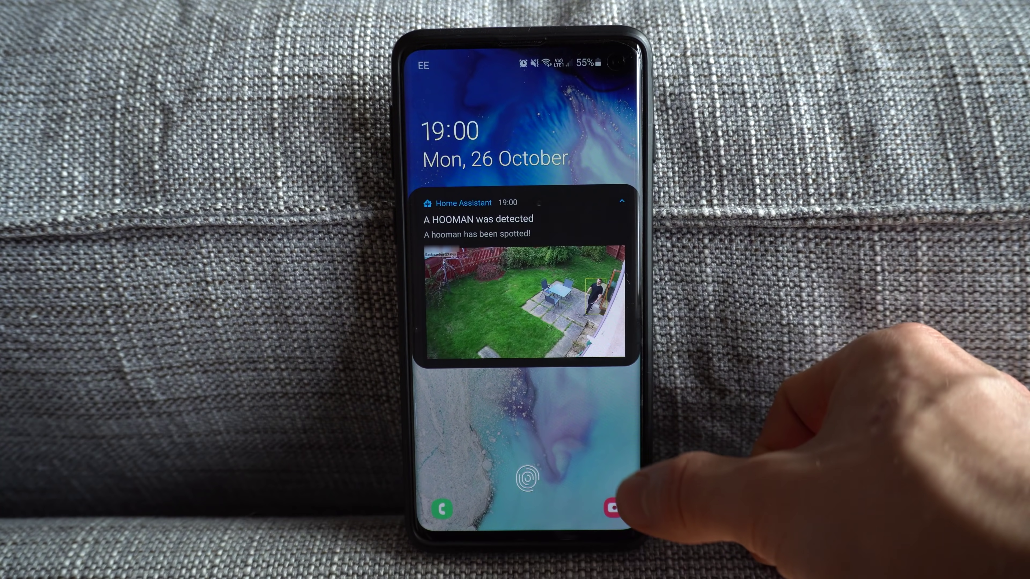
{"action": "left_click_drag", "start_coordinate": [620, 500], "coordinate": [624, 568]}
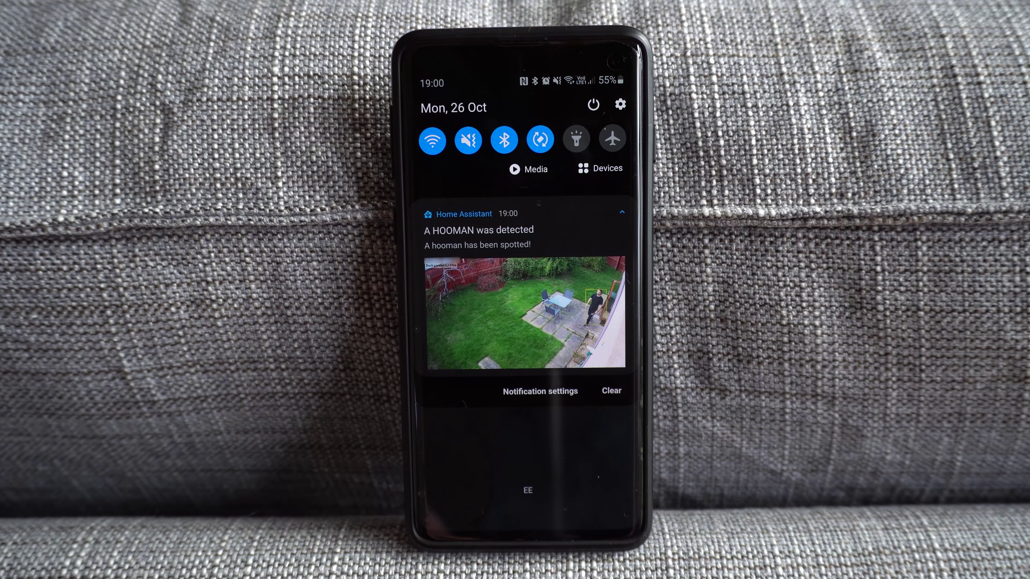